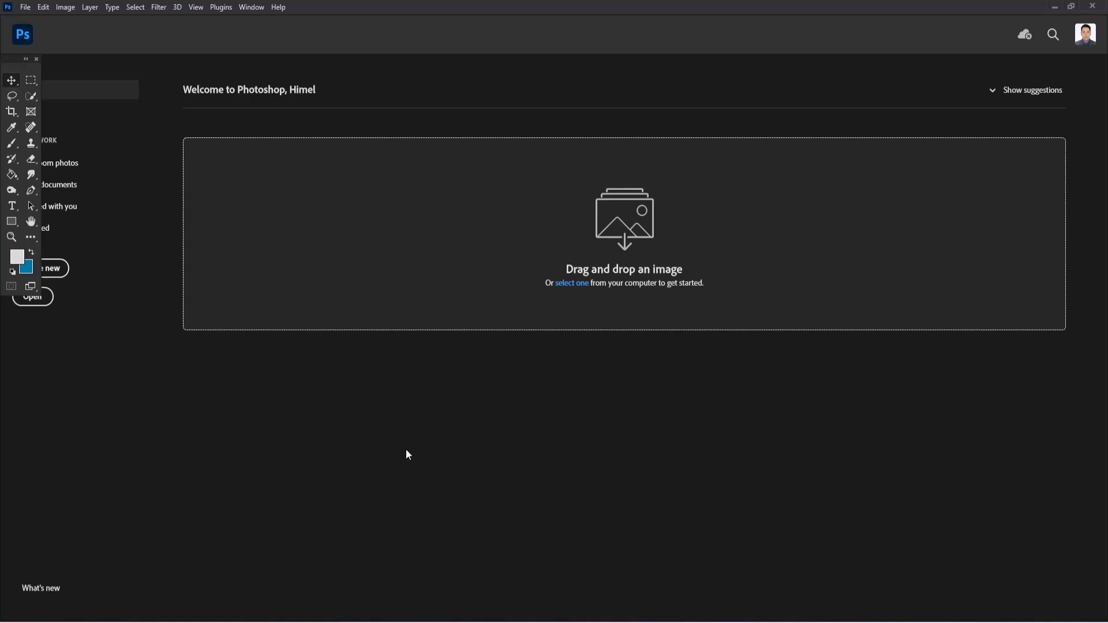
# Create a new 1920 × 1080 px document with a resolution of 300 pixels/inch
pyautogui.hotkey('ctrl', 'n')
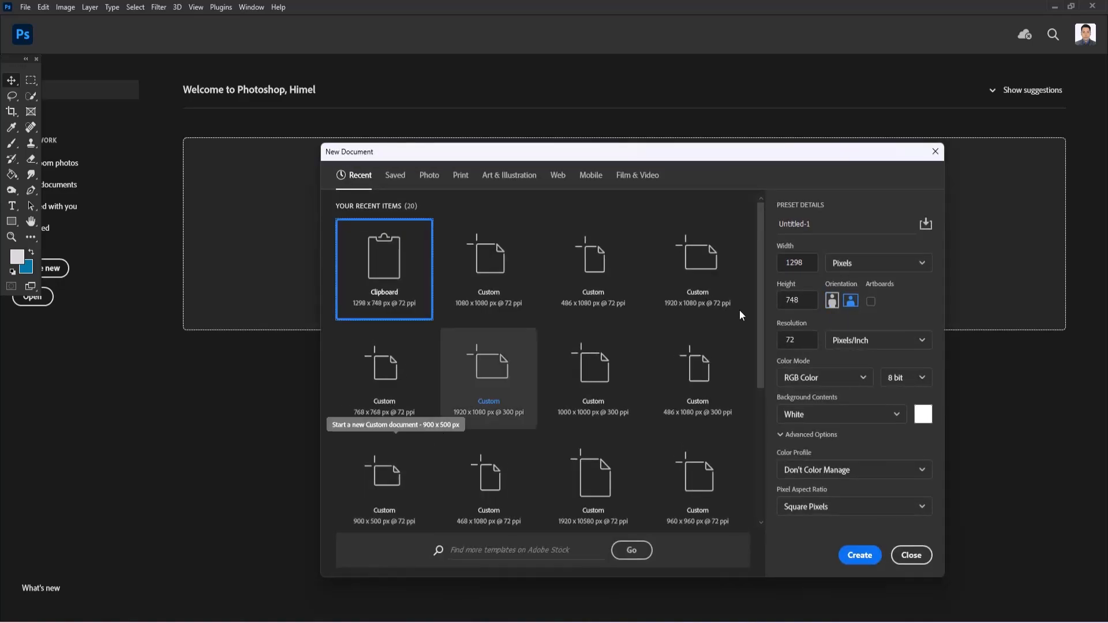
pyautogui.doubleClick(817, 263)
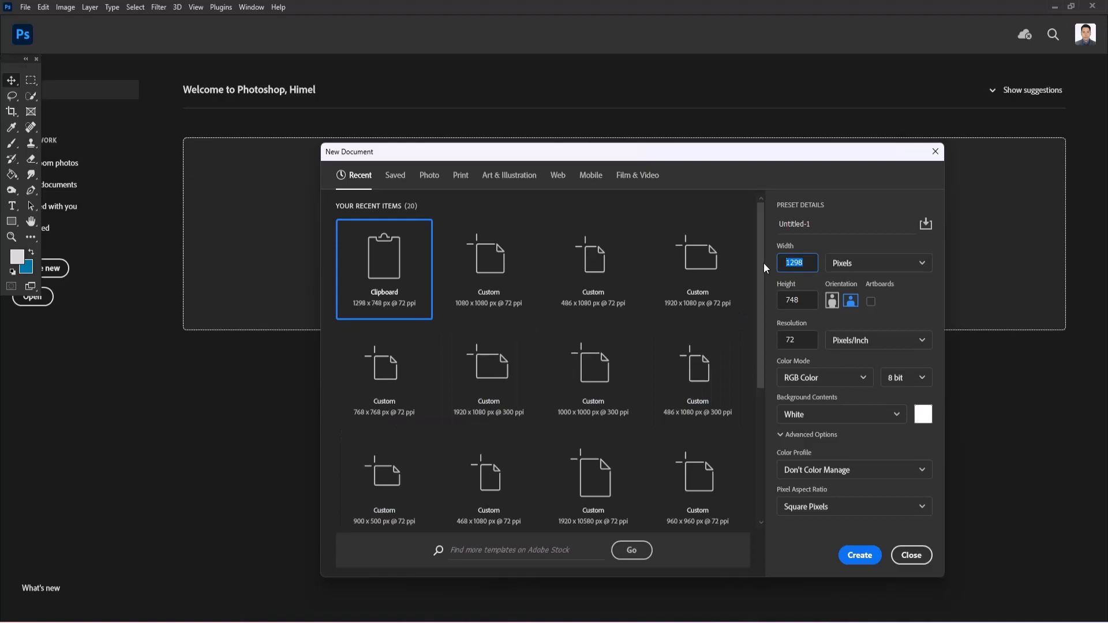
pyautogui.write('1920')
pyautogui.doubleClick(779, 300)
pyautogui.write('1080')
pyautogui.press('Tab')
pyautogui.write('300')
pyautogui.press('Return')
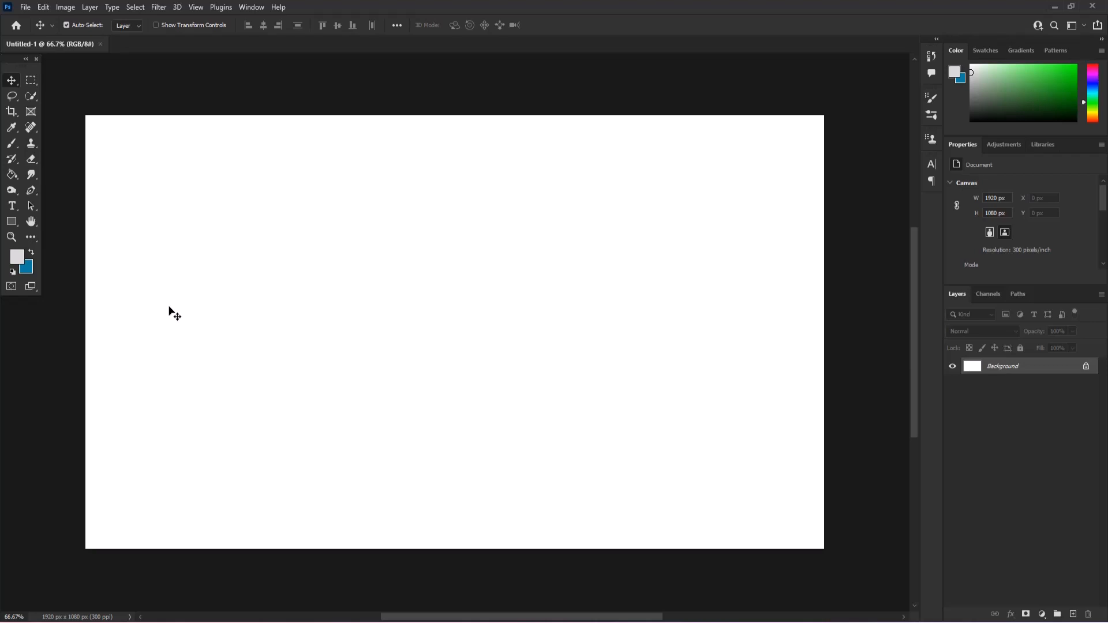
# Set the foreground color to 000000 and fill the Background layer with it
pyautogui.moveTo(354, 319); pyautogui.dragTo(378, 319)
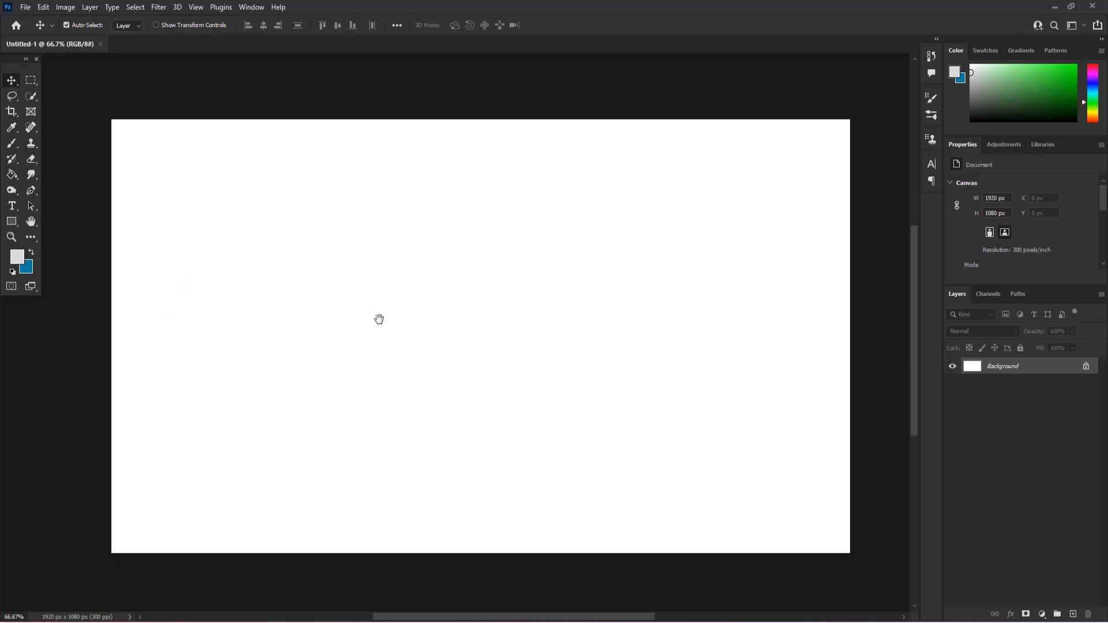
pyautogui.click(18, 258)
pyautogui.write('000000')
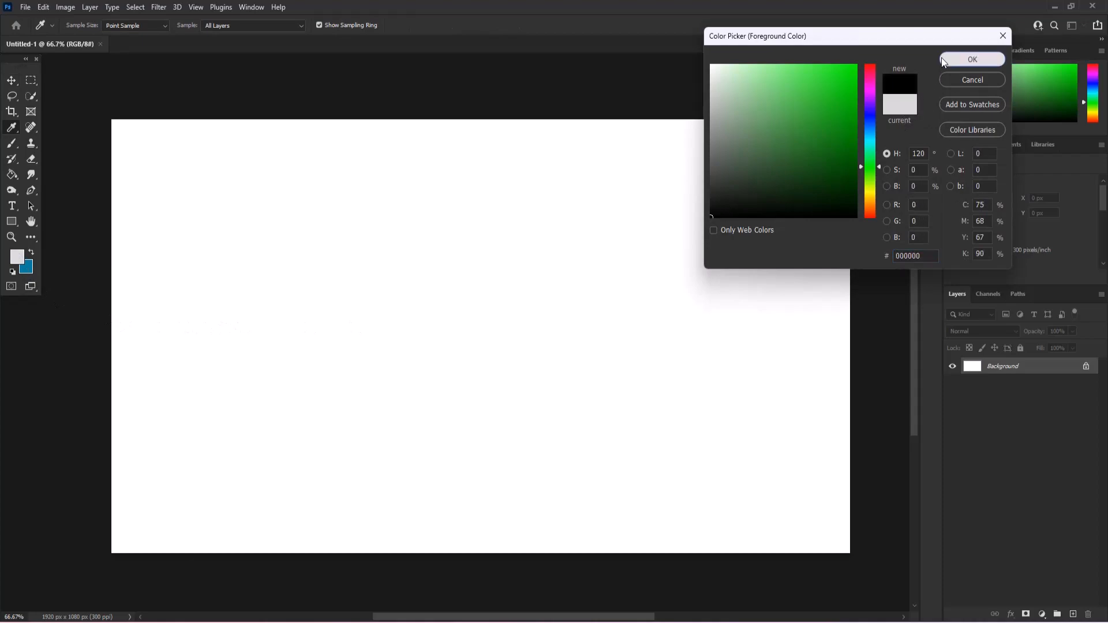
pyautogui.click(973, 60)
pyautogui.hotkey('alt', 'BackSpace')
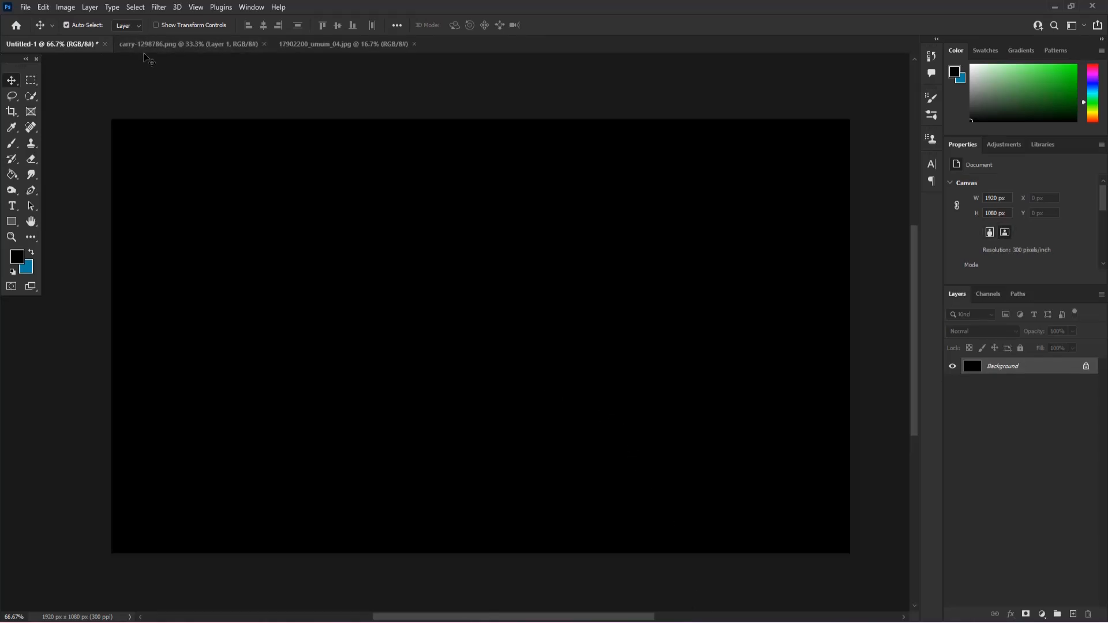
# Copy the red shopping bag from carry-1298786.png into the Untitled-1 document
pyautogui.click(141, 44)
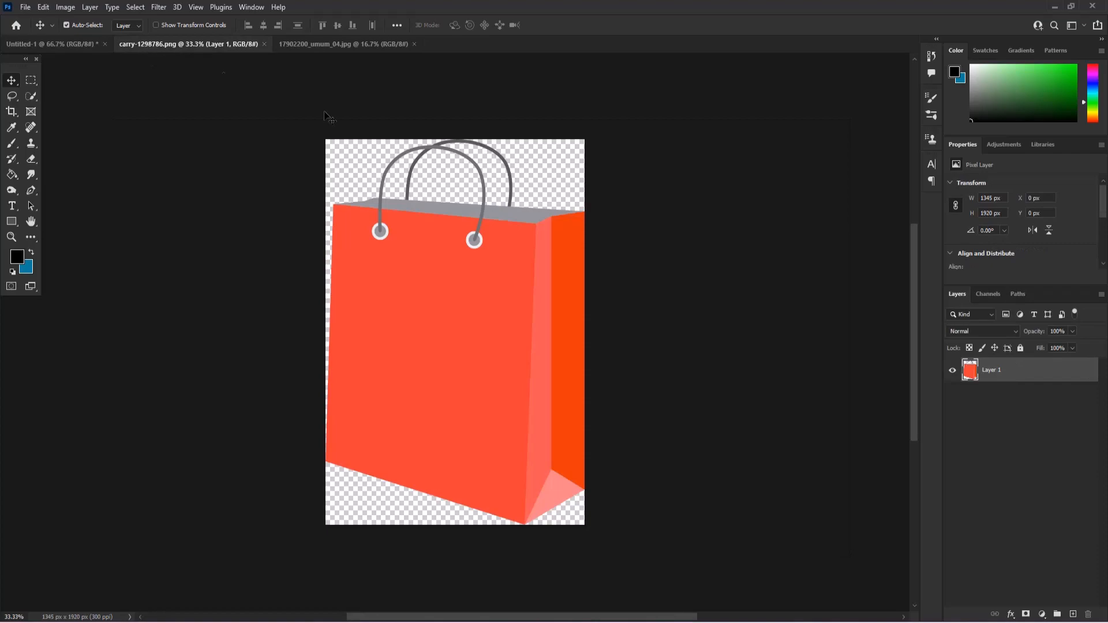
pyautogui.click(334, 46)
pyautogui.click(212, 43)
pyautogui.click(311, 46)
pyautogui.click(231, 47)
pyautogui.click(76, 45)
pyautogui.click(185, 42)
pyautogui.click(76, 43)
pyautogui.click(165, 44)
pyautogui.moveTo(408, 238); pyautogui.dragTo(419, 323)
# Scale the bag down to about 338 × 483 px and place it in the upper-left area of the canvas
pyautogui.hotkey('ctrl', 't')
pyautogui.hotkey('ctrl', '-')
pyautogui.hotkey('ctrl', '-')
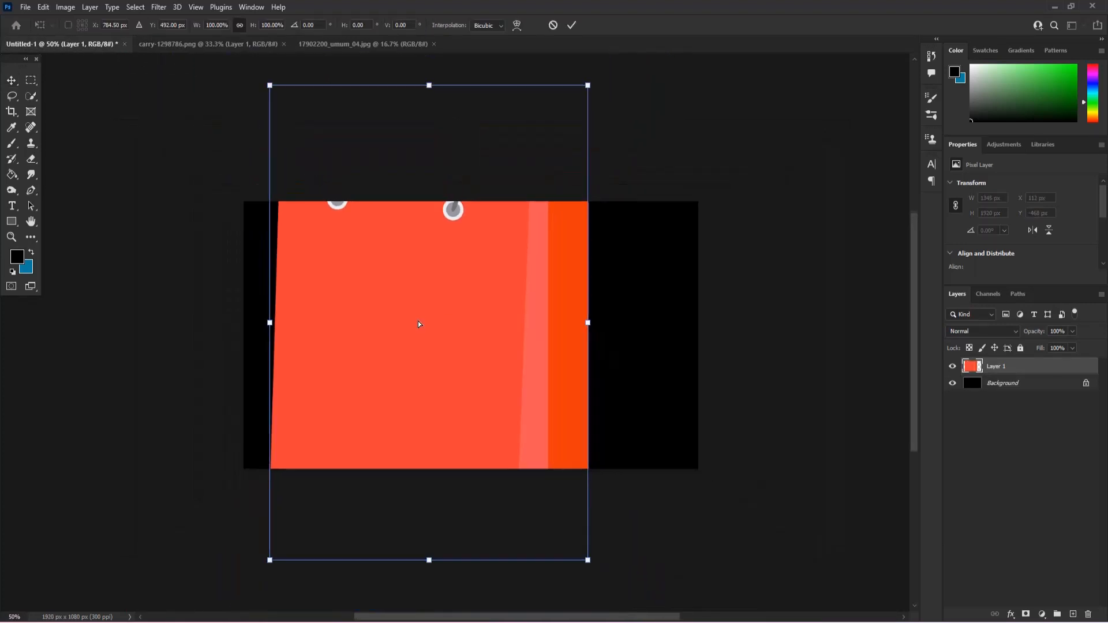
pyautogui.moveTo(566, 519); pyautogui.dragTo(389, 323)
pyautogui.hotkey('ctrl', '+')
pyautogui.hotkey('ctrl', '+')
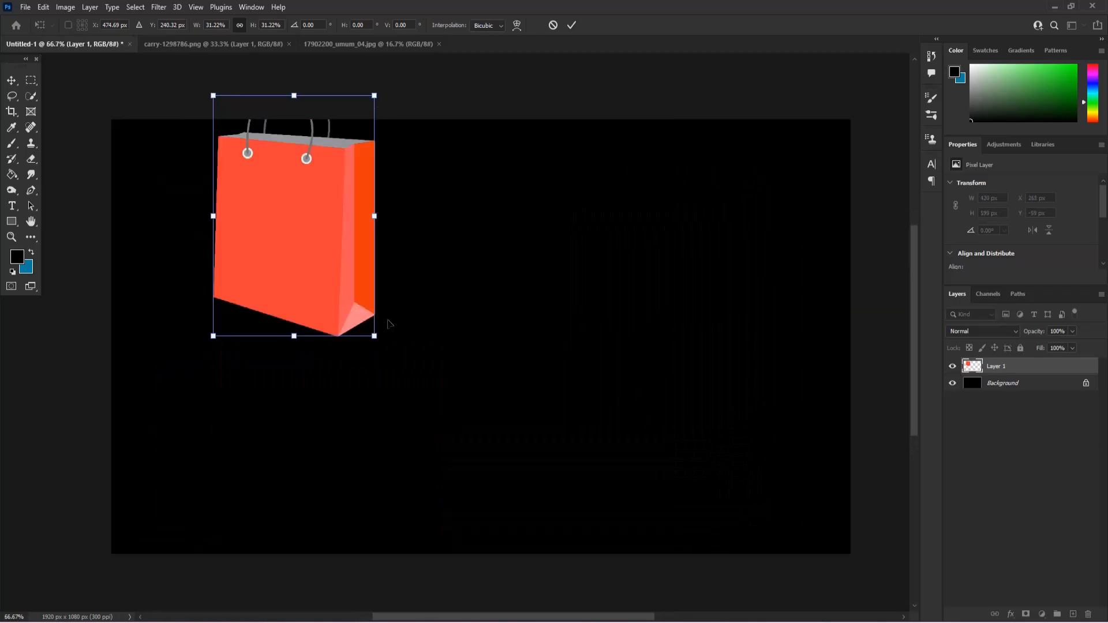
pyautogui.hotkey('ctrl', '+')
pyautogui.hotkey('ctrl', '-')
pyautogui.moveTo(389, 323); pyautogui.dragTo(375, 301)
pyautogui.moveTo(302, 240); pyautogui.dragTo(322, 259)
pyautogui.press('Return')
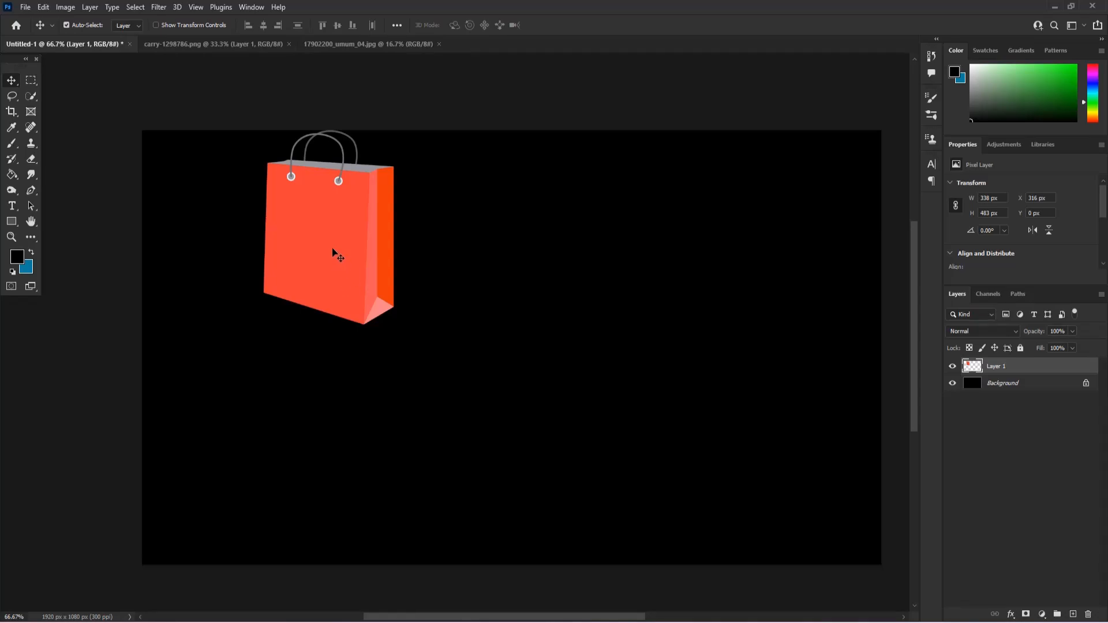
# Duplicate the bag layer three times and spread the four bags in an evenly spaced row along the canvas top
pyautogui.press('ctrl')
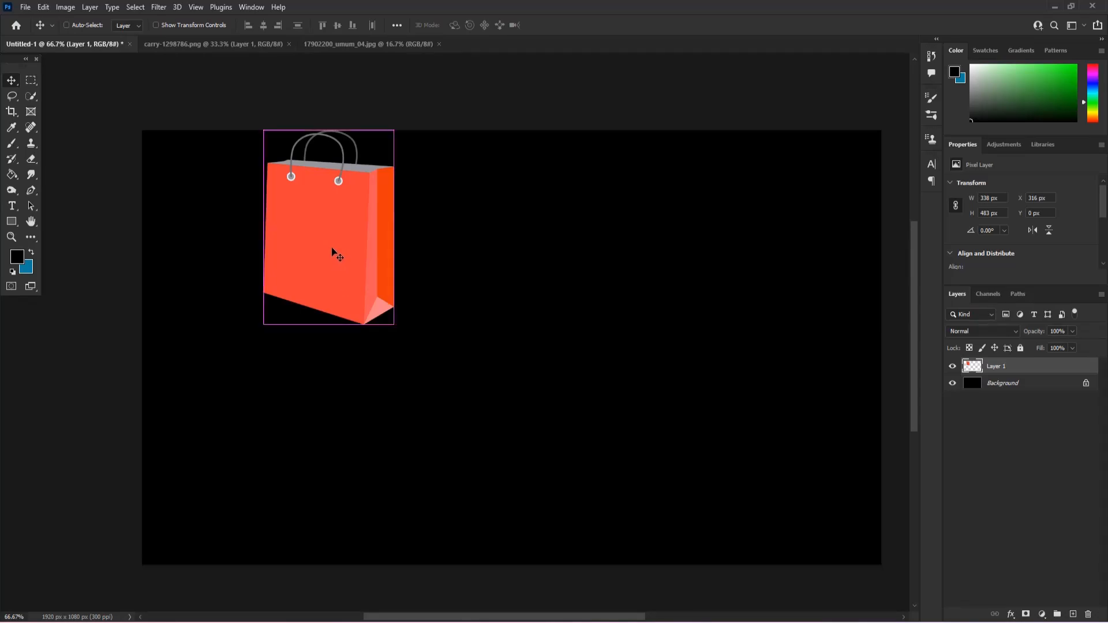
pyautogui.hotkey('ctrl', 'j')
pyautogui.hotkey('ctrl', 'j')
pyautogui.hotkey('ctrl', 'j')
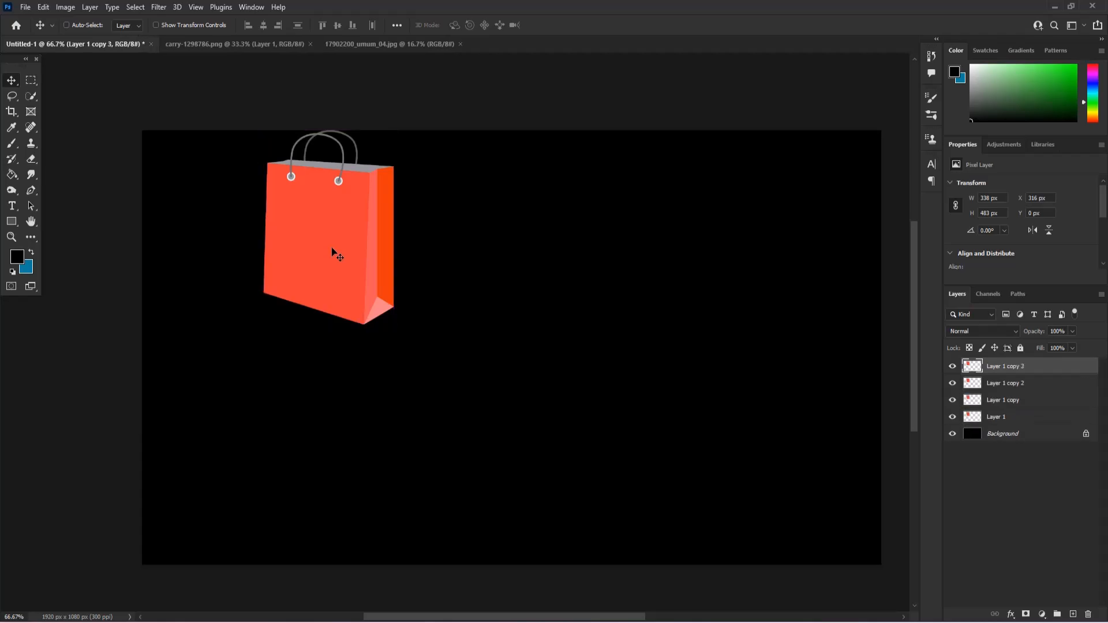
pyautogui.moveTo(352, 277); pyautogui.dragTo(497, 277)
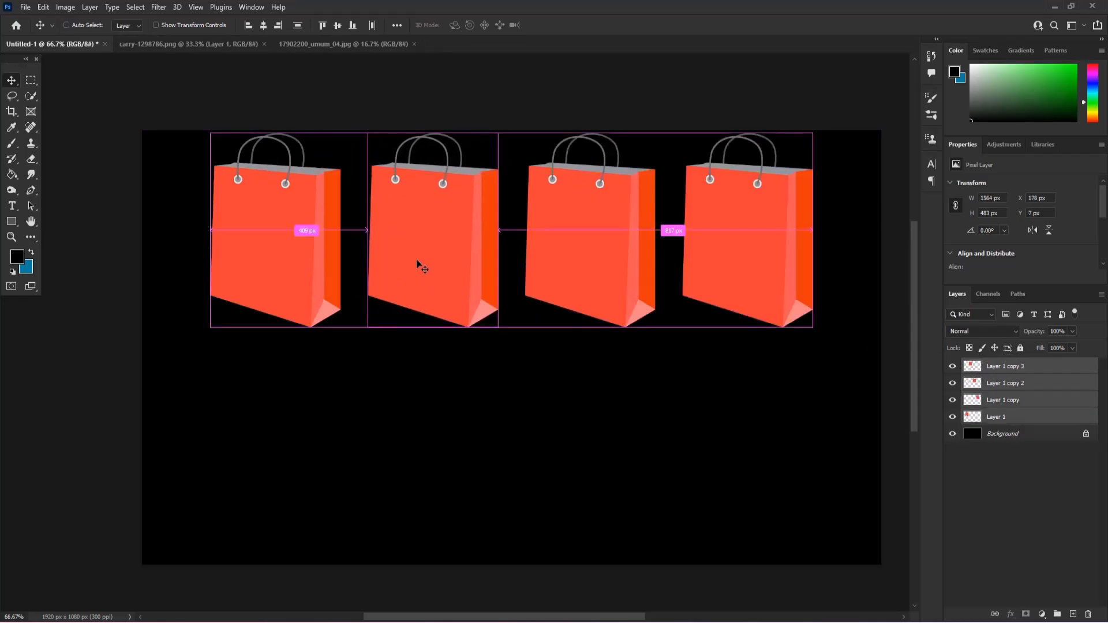
# Flip the second bag from the left horizontally
pyautogui.hotkey('ctrl', 't')
pyautogui.click(1036, 513)
pyautogui.click(421, 289)
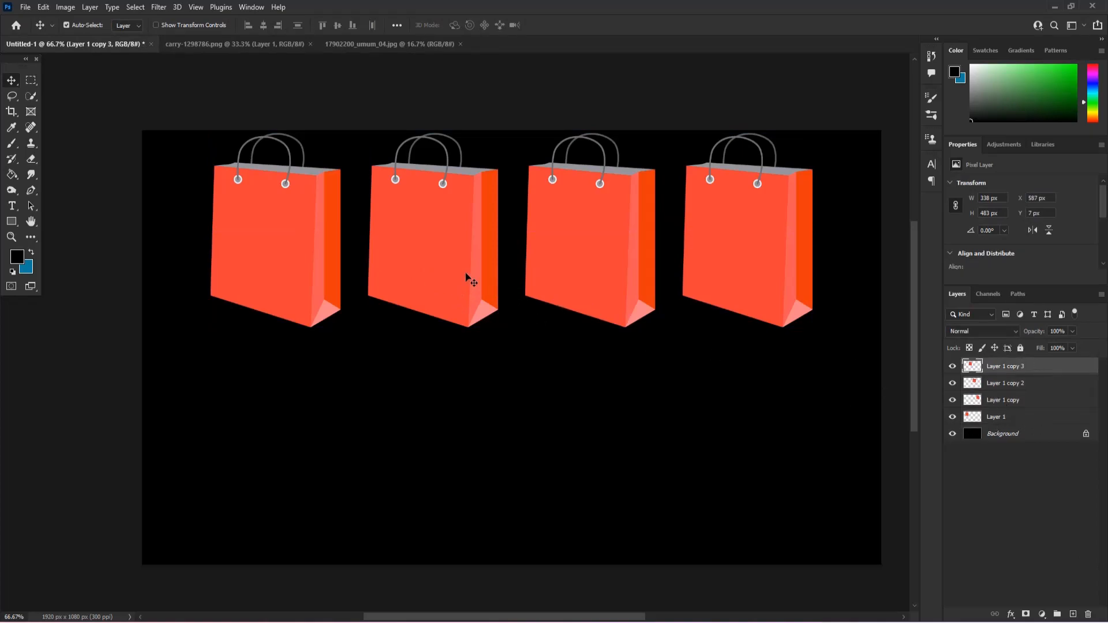
pyautogui.hotkey('ctrl', 't')
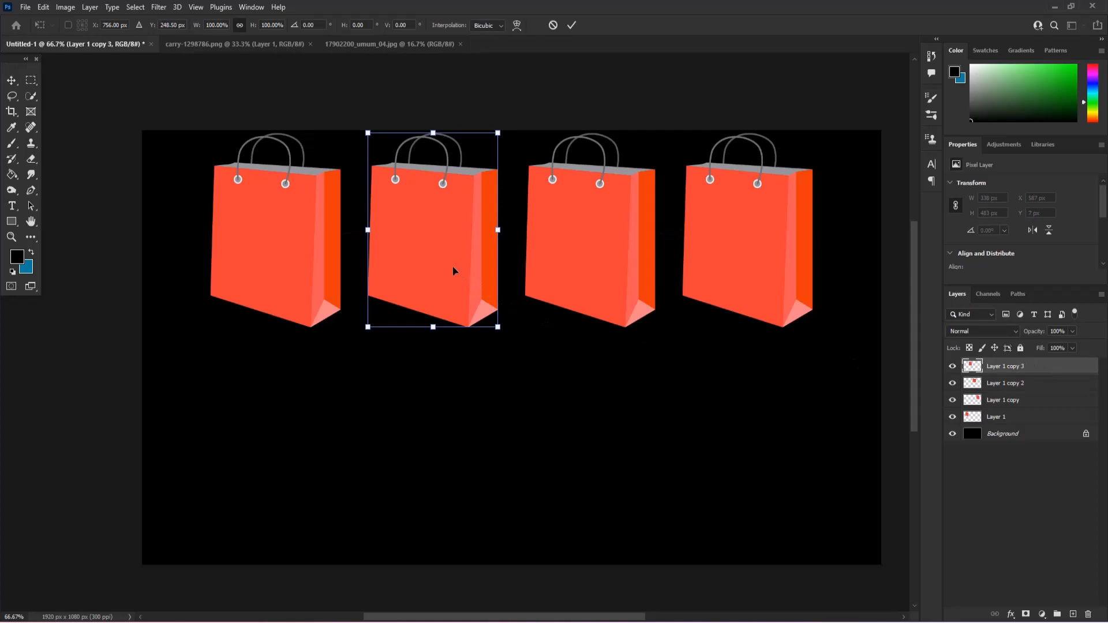
pyautogui.rightClick(453, 266)
pyautogui.click(493, 506)
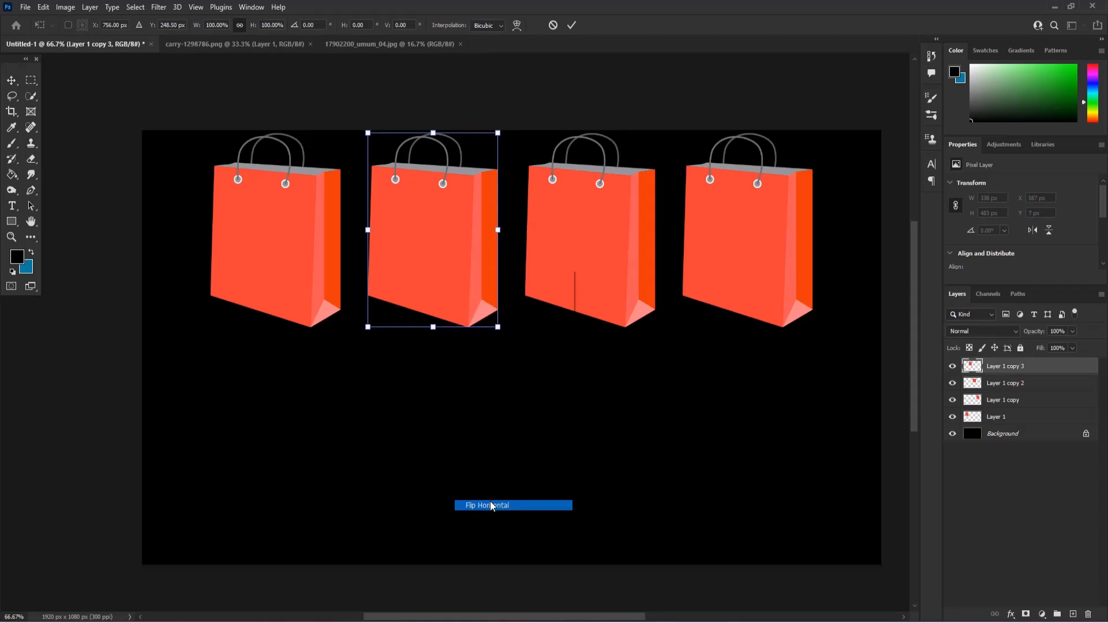
pyautogui.press('Return')
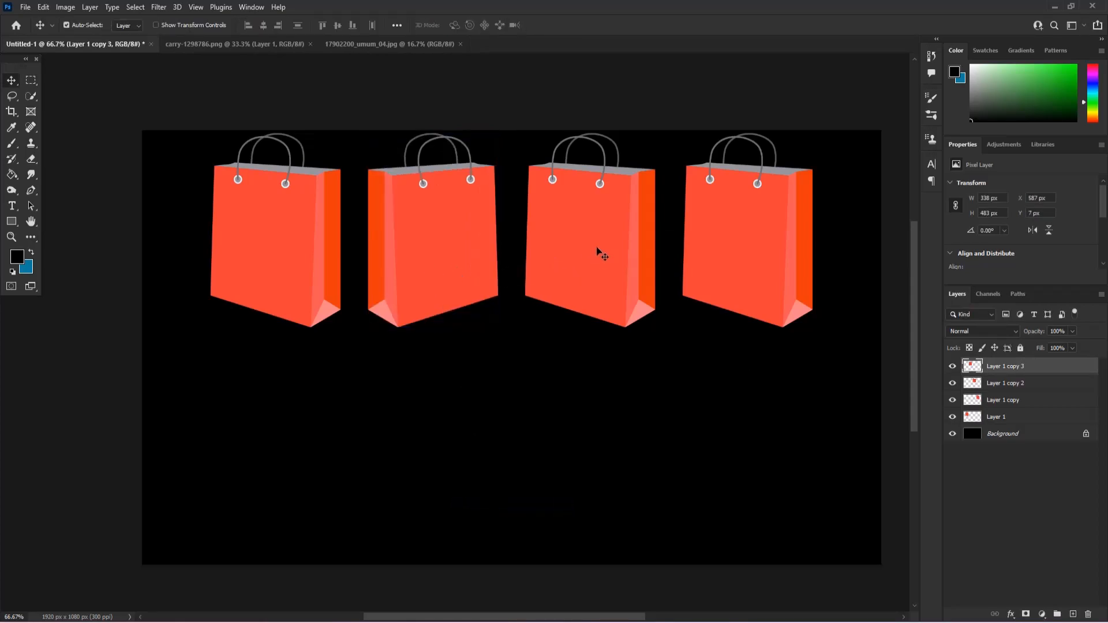
# Flip the third bag from the left horizontally
pyautogui.click(598, 252)
pyautogui.hotkey('ctrl', 't')
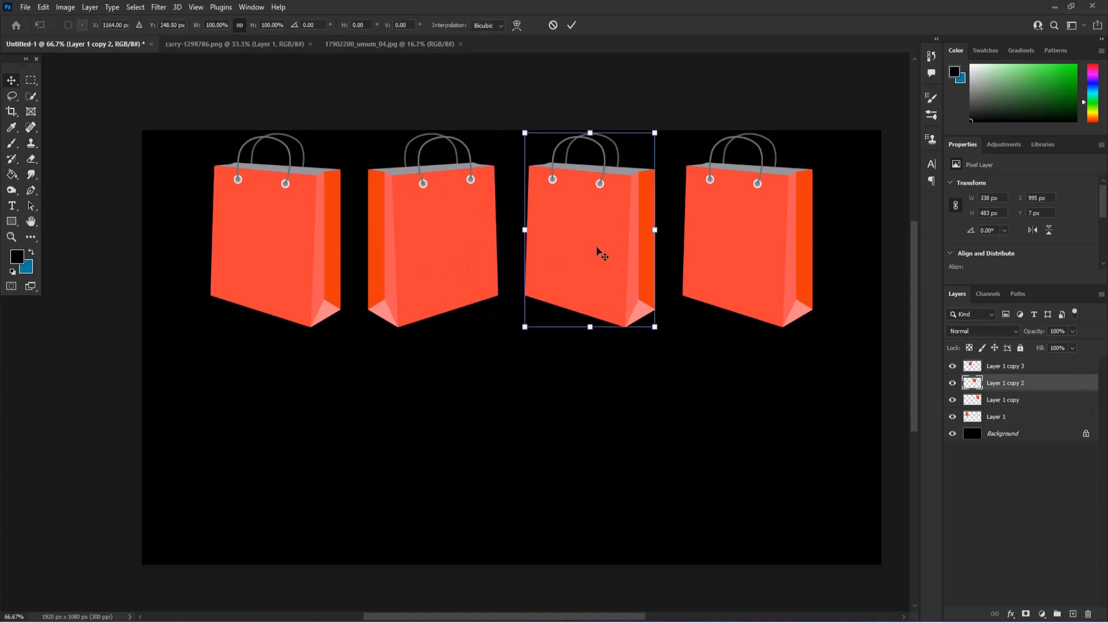
pyautogui.rightClick(597, 251)
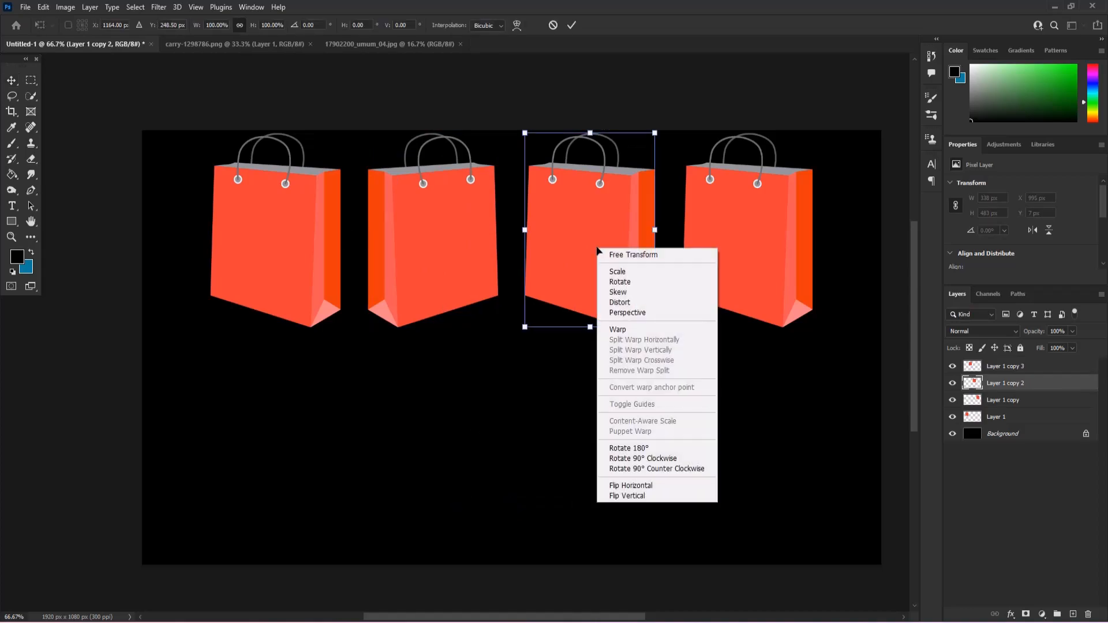
pyautogui.click(643, 486)
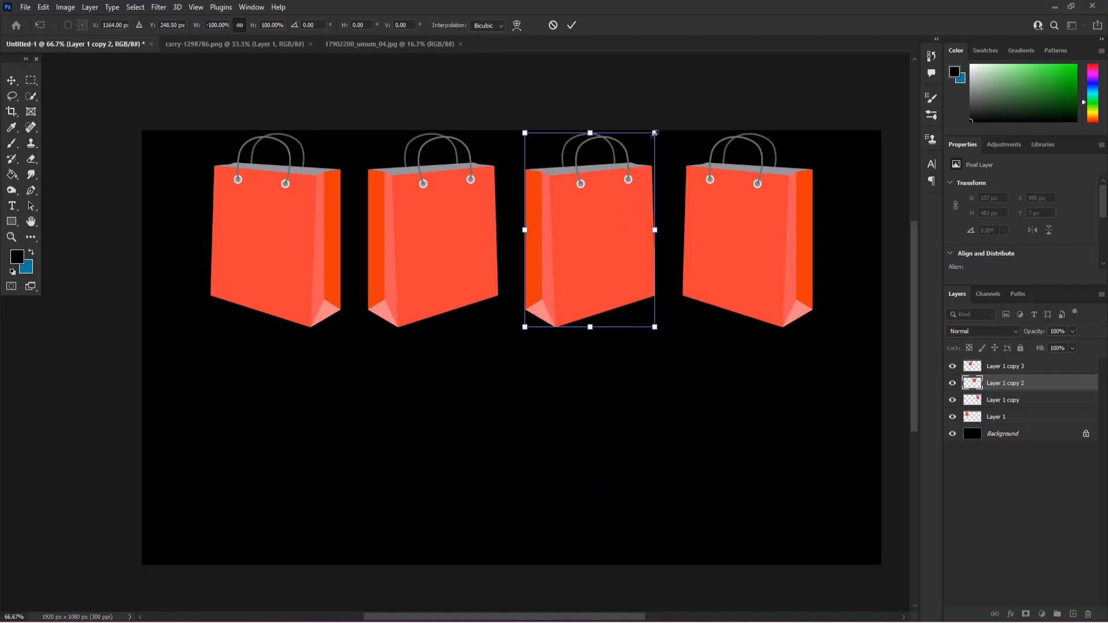
pyautogui.press('Return')
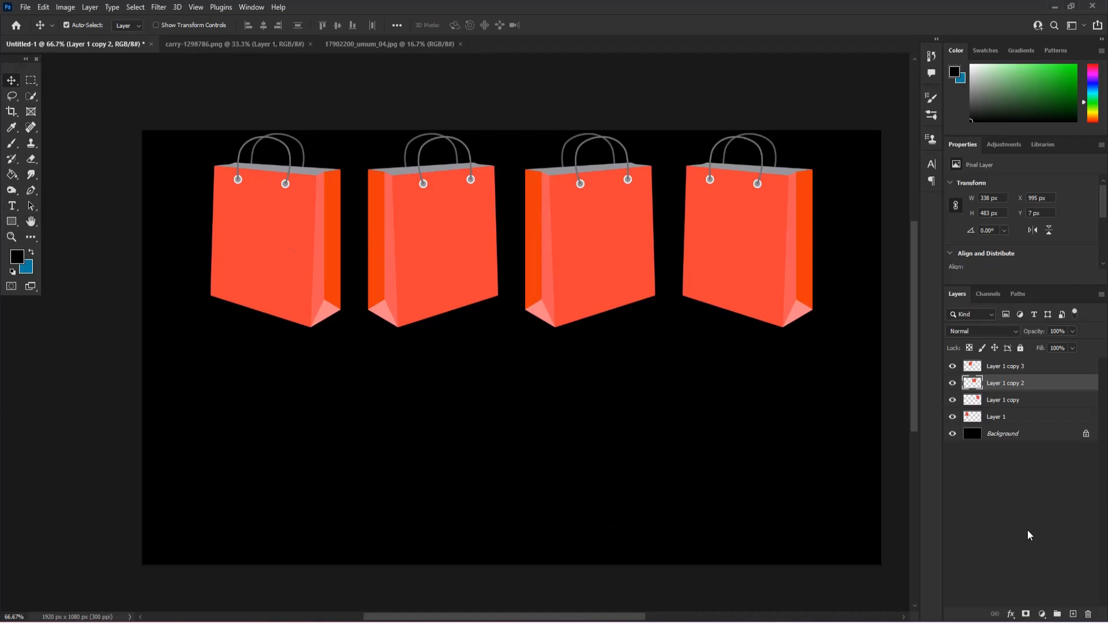
# Add a white letter S on the front of the first bag and enlarge it to about 71 pt
pyautogui.click(1072, 614)
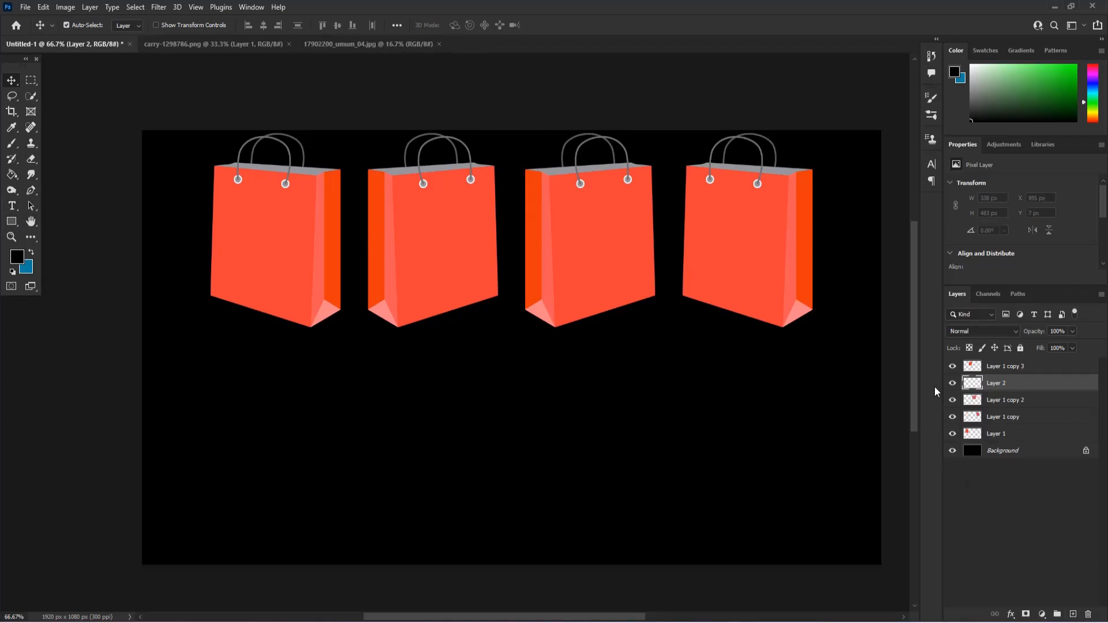
pyautogui.click(17, 206)
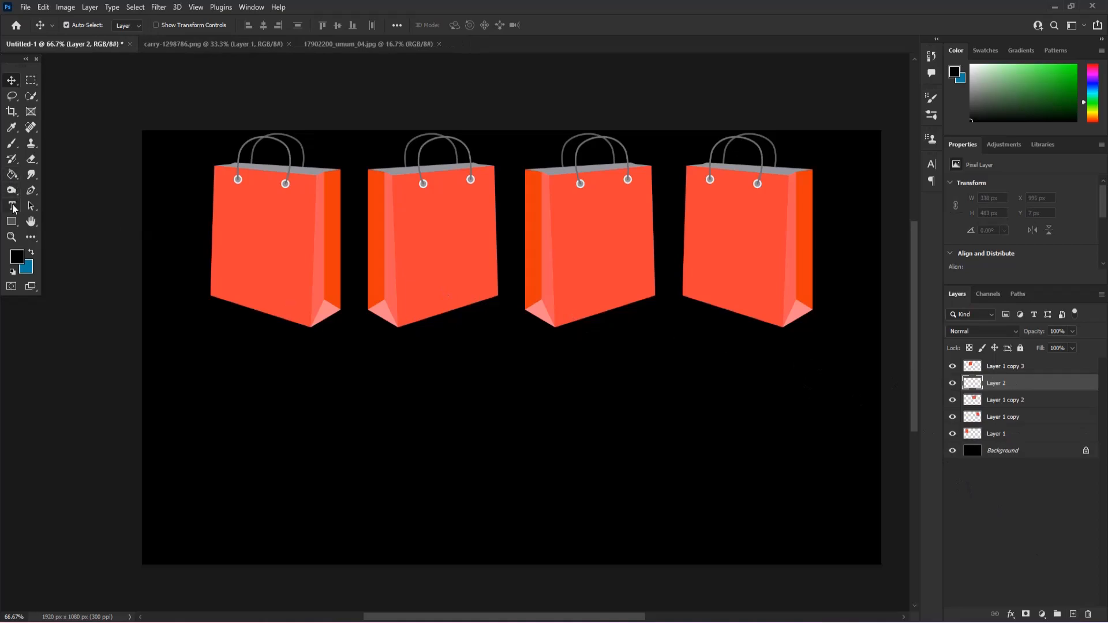
pyautogui.click(267, 245)
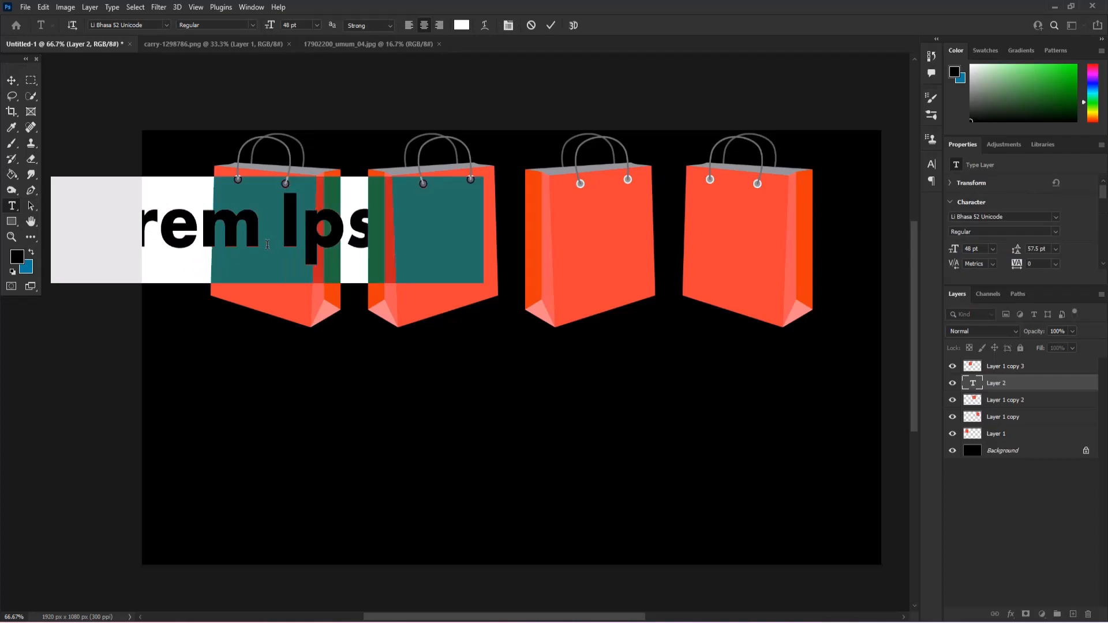
pyautogui.write('S')
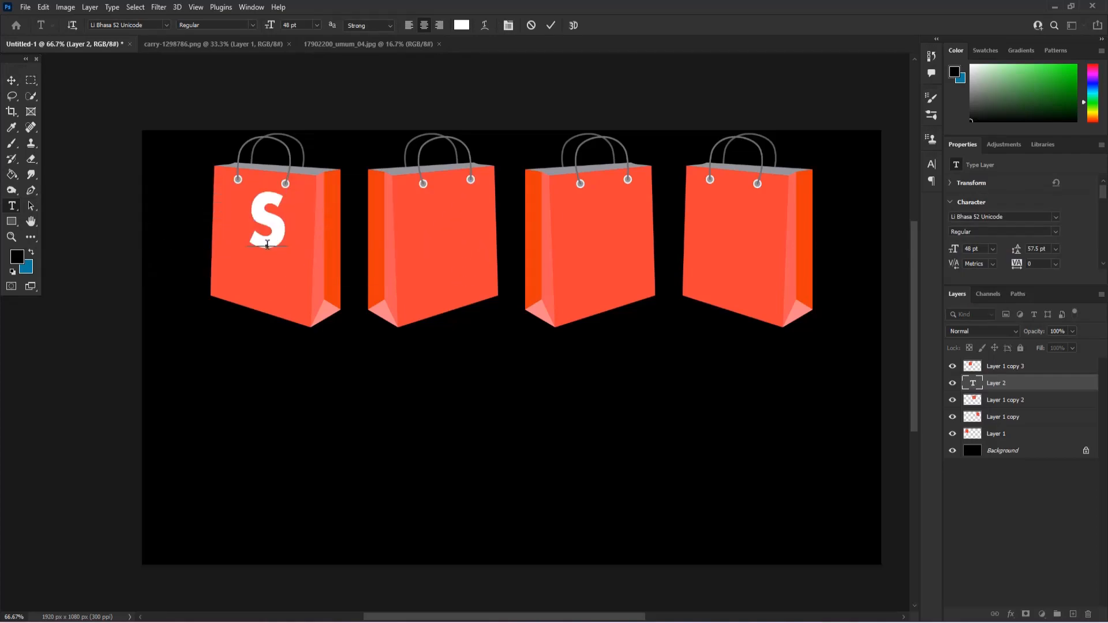
pyautogui.click(10, 84)
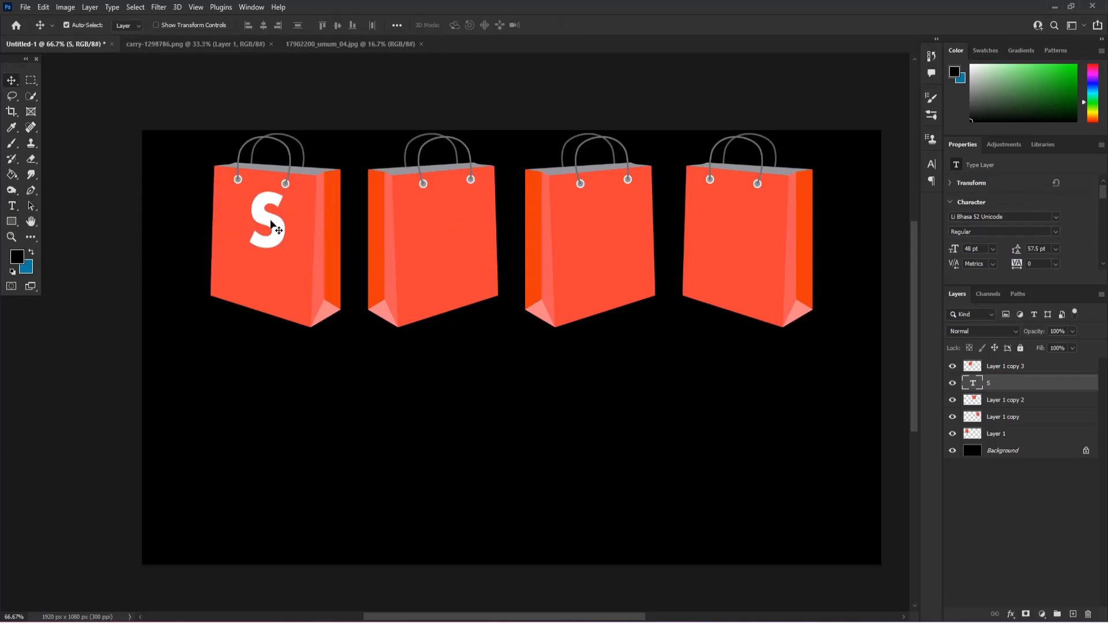
pyautogui.hotkey('ctrl', 't')
pyautogui.moveTo(248, 282); pyautogui.dragTo(227, 329)
pyautogui.press('Return')
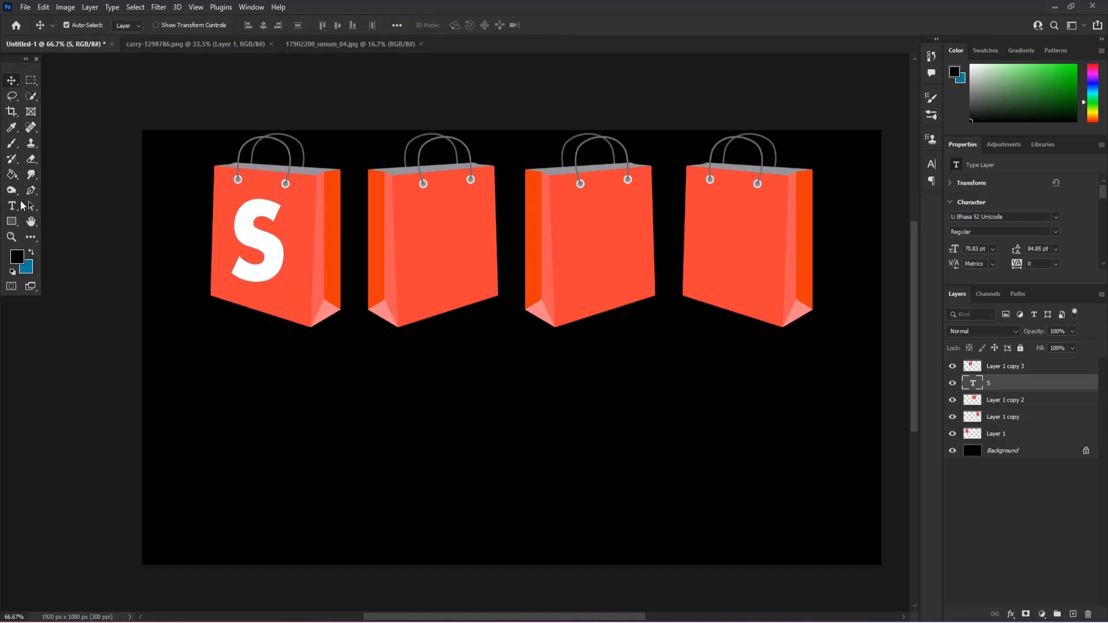
# Add a white letter A on the second bag, moving that bag's layer below both text layers
pyautogui.click(1073, 614)
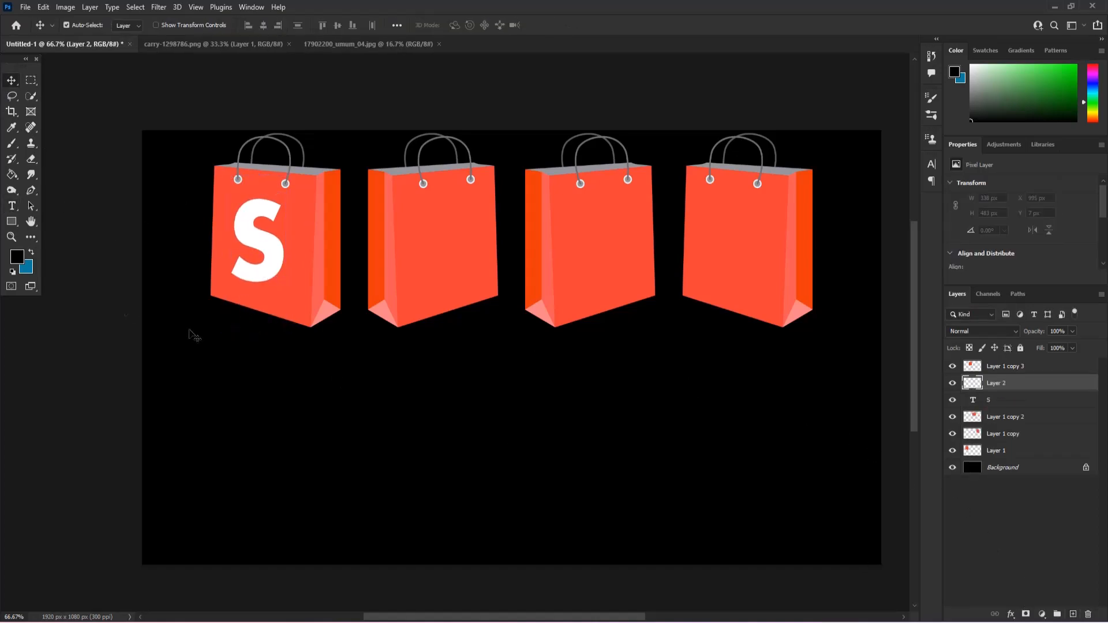
pyautogui.click(12, 206)
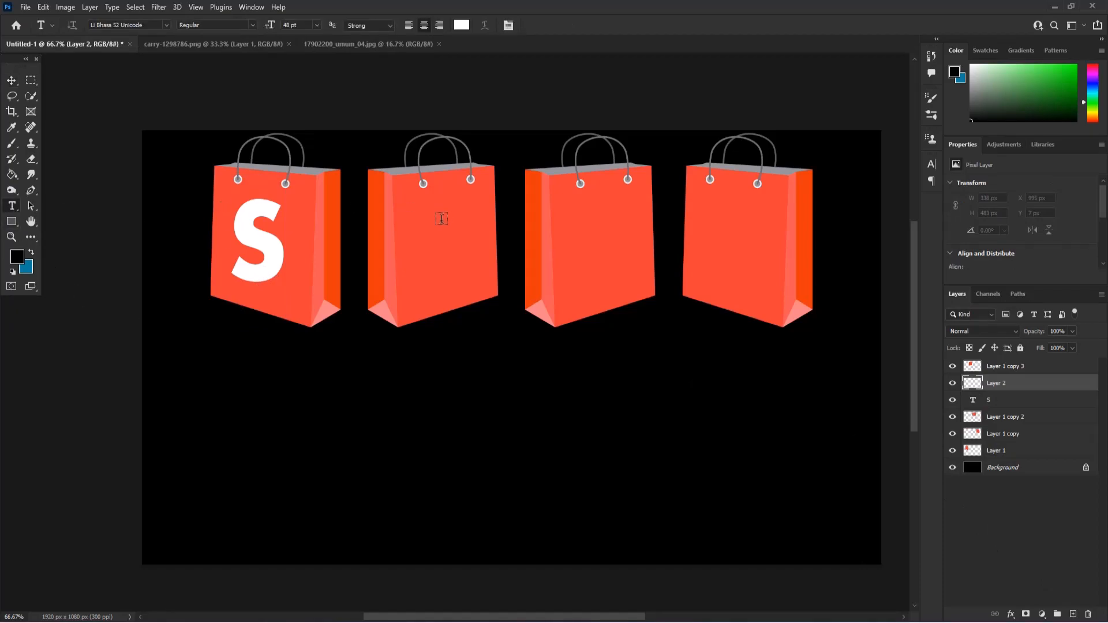
pyautogui.click(424, 237)
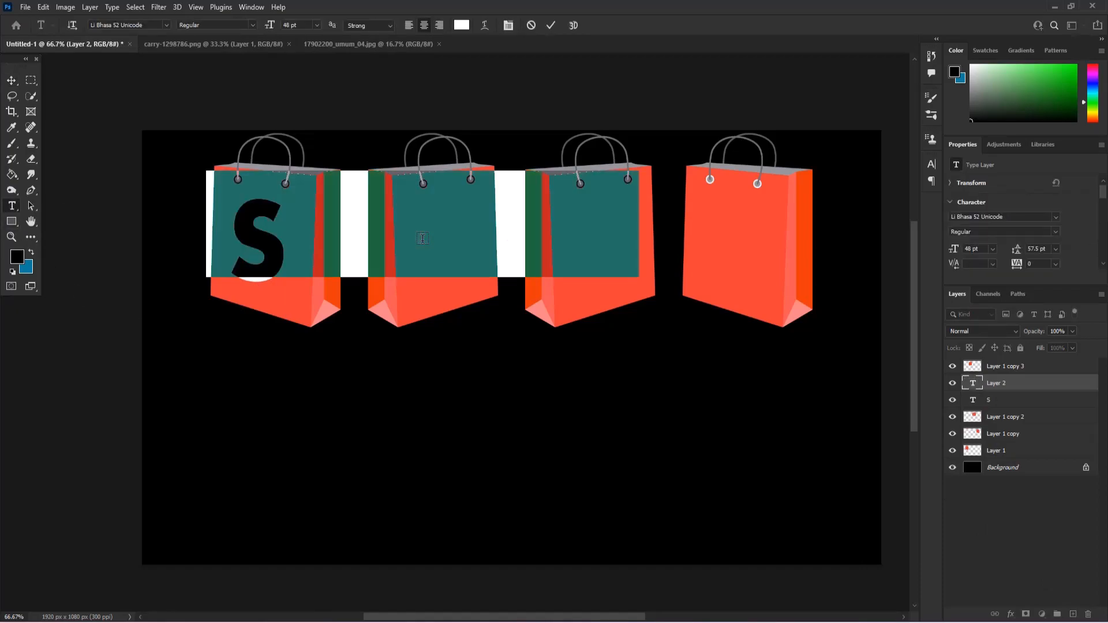
pyautogui.press('BackSpace')
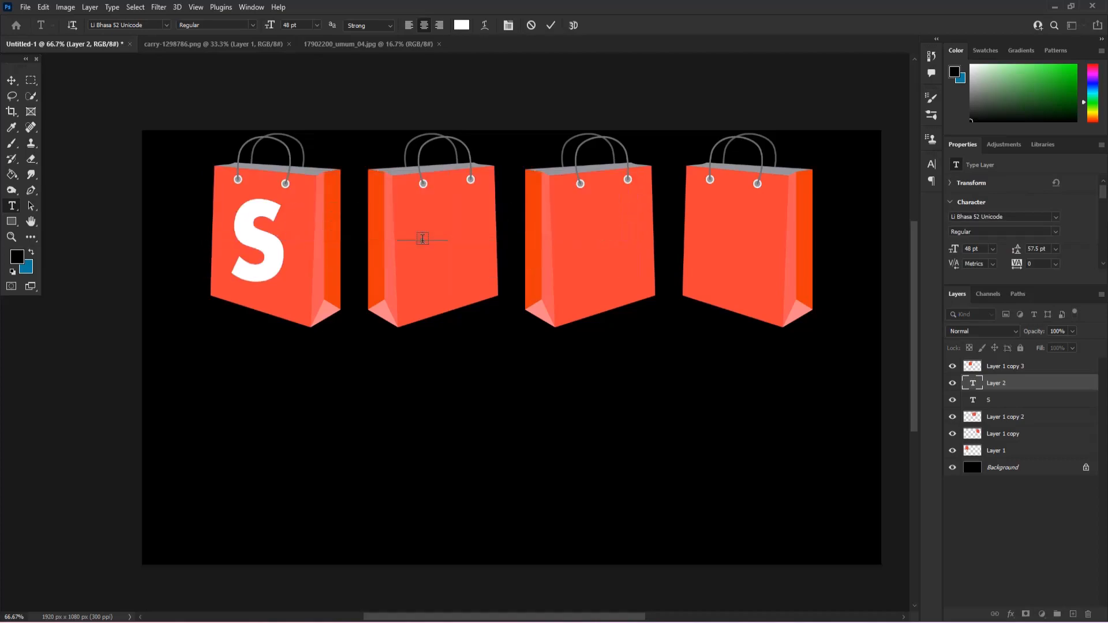
pyautogui.click(13, 84)
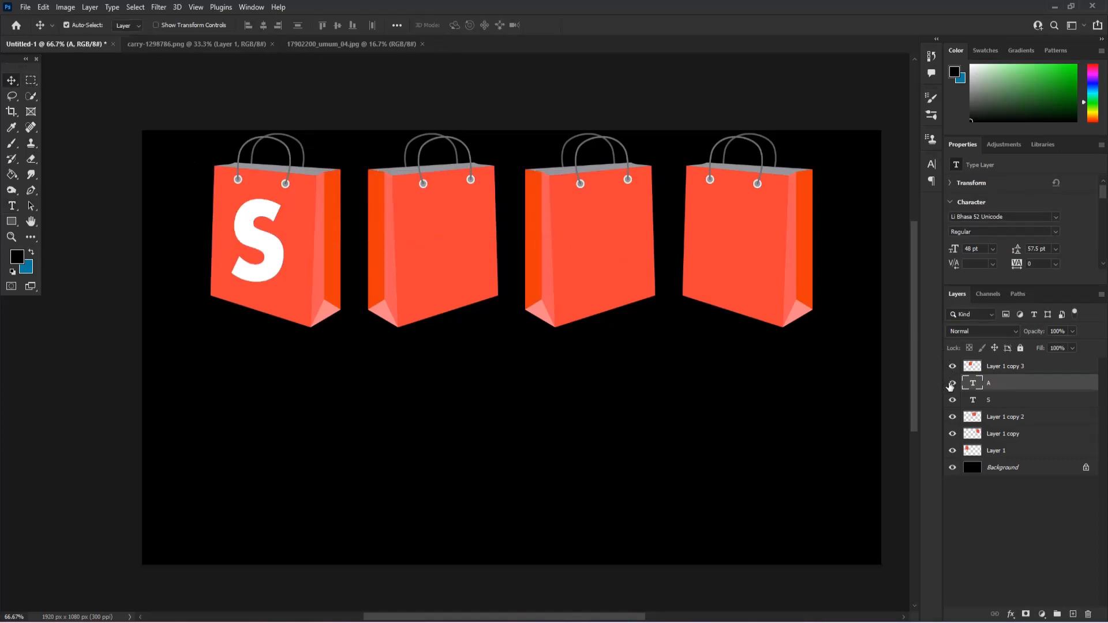
pyautogui.moveTo(1002, 367); pyautogui.dragTo(1010, 408)
pyautogui.moveTo(440, 237); pyautogui.dragTo(451, 260)
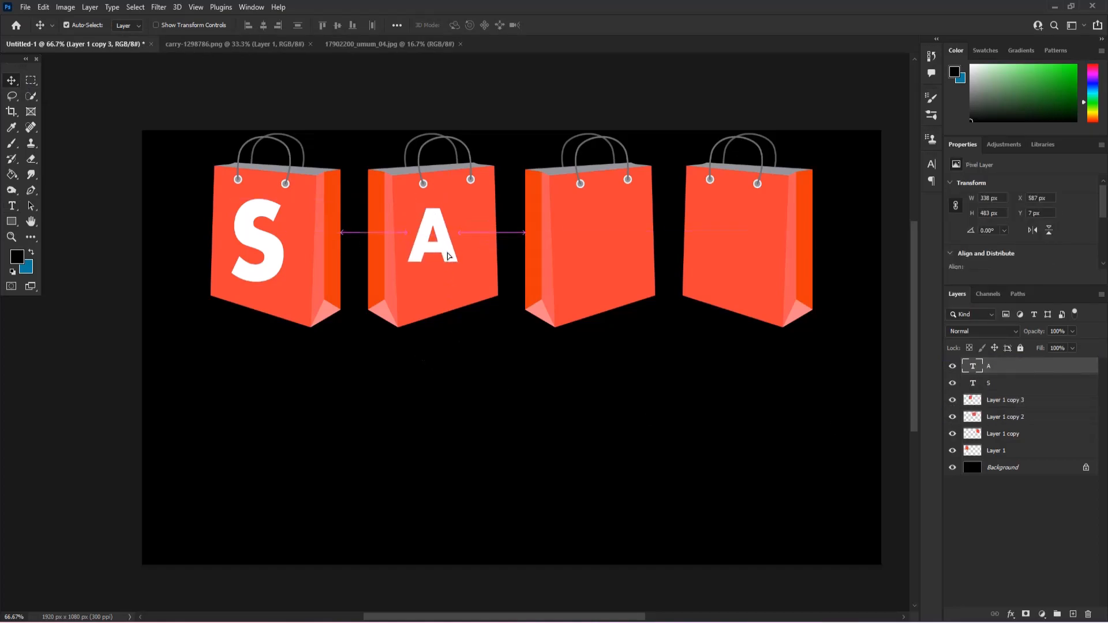
# Enlarge the letter A to about 64 pt and center it on the second bag's front
pyautogui.hotkey('ctrl', 't')
pyautogui.moveTo(457, 297); pyautogui.dragTo(472, 327)
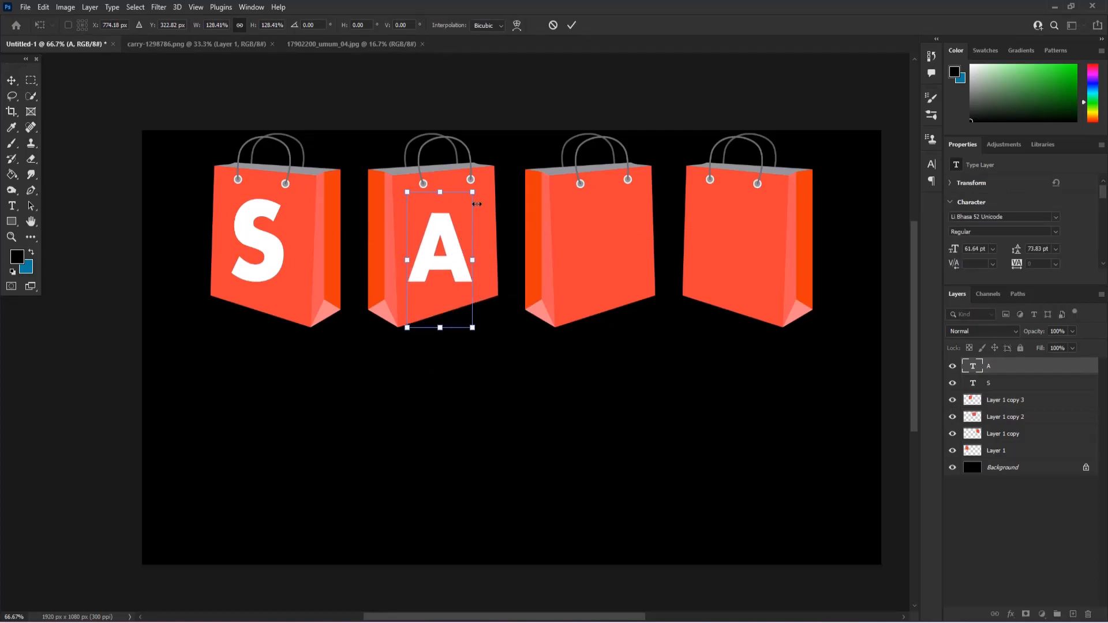
pyautogui.moveTo(476, 198); pyautogui.dragTo(478, 191)
pyautogui.press('Return')
pyautogui.moveTo(449, 237); pyautogui.dragTo(443, 235)
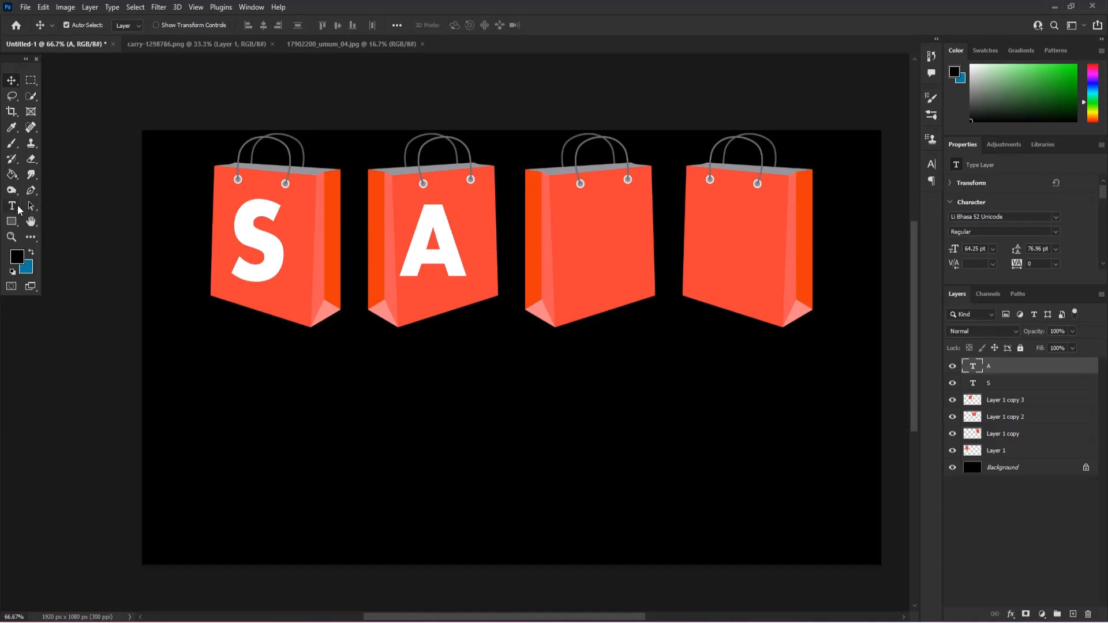
# Add a white letter L on a new layer on the third bag's front and enlarge it to about 74 pt
pyautogui.click(1072, 614)
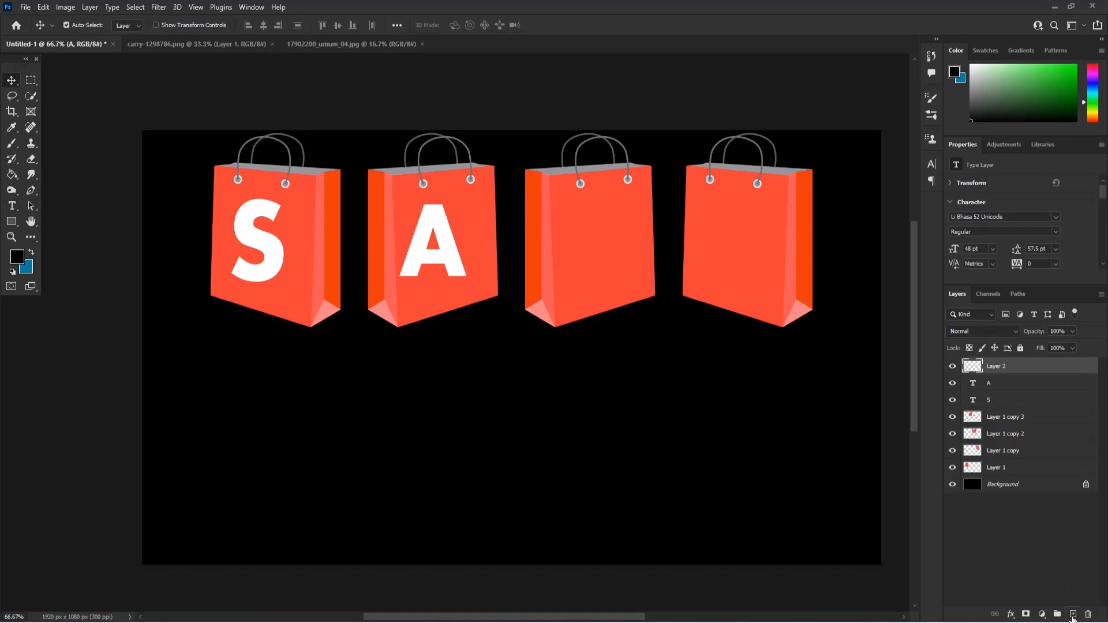
pyautogui.click(12, 206)
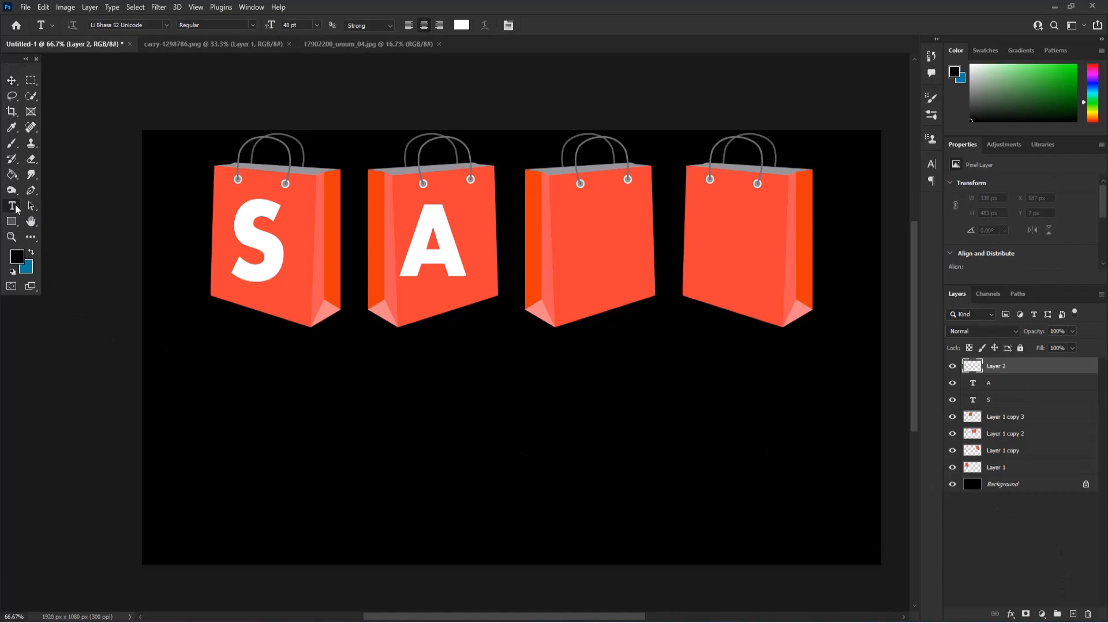
pyautogui.click(594, 241)
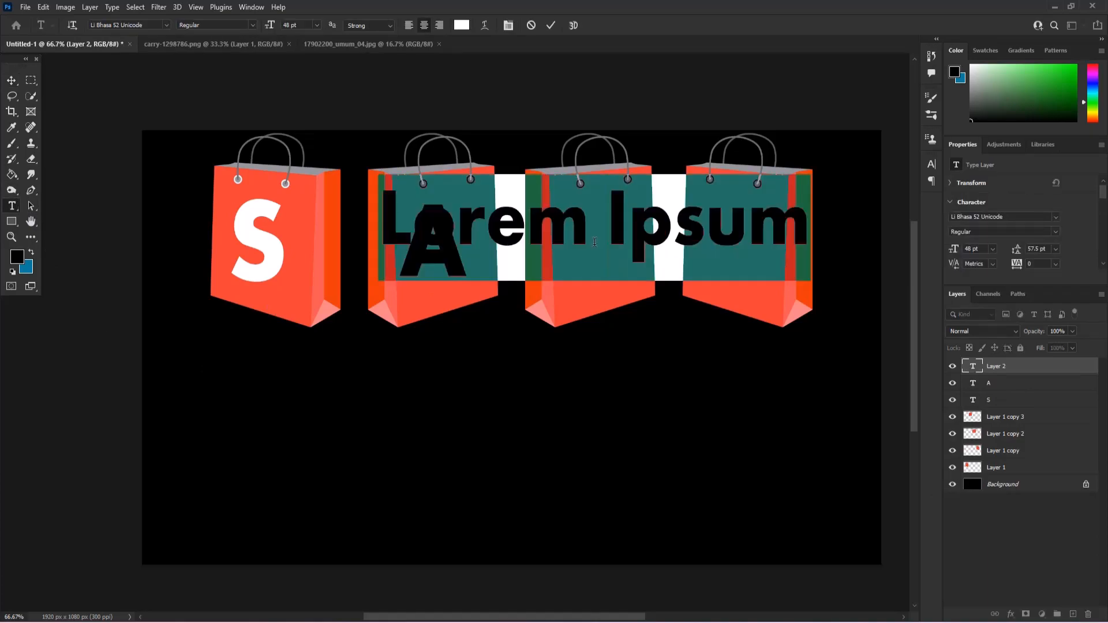
pyautogui.write('L')
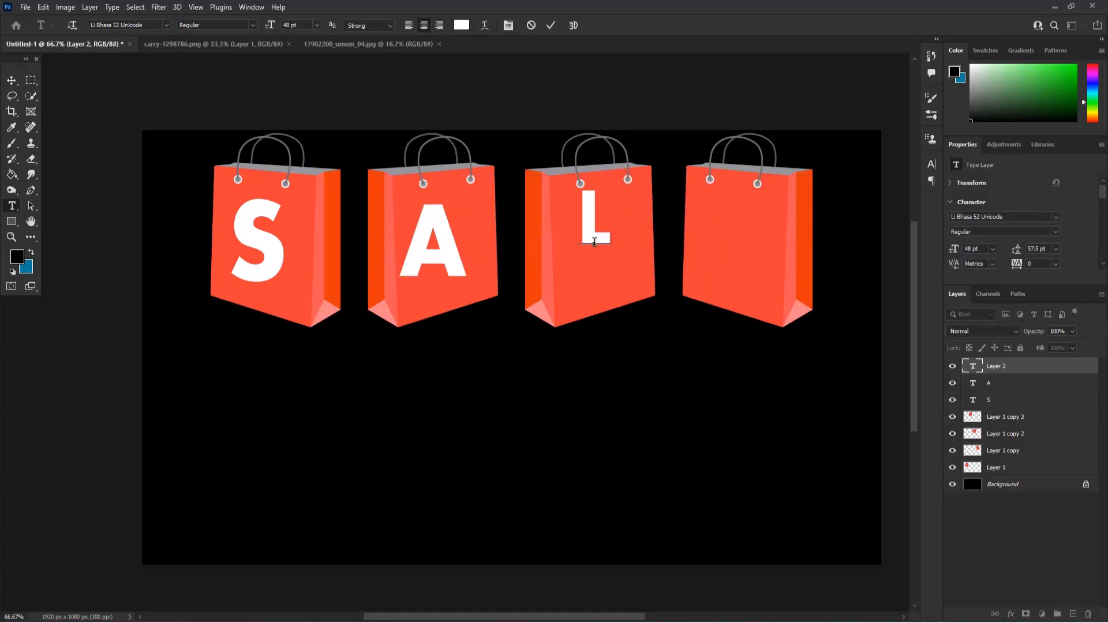
pyautogui.hotkey('ctrl', 'Return')
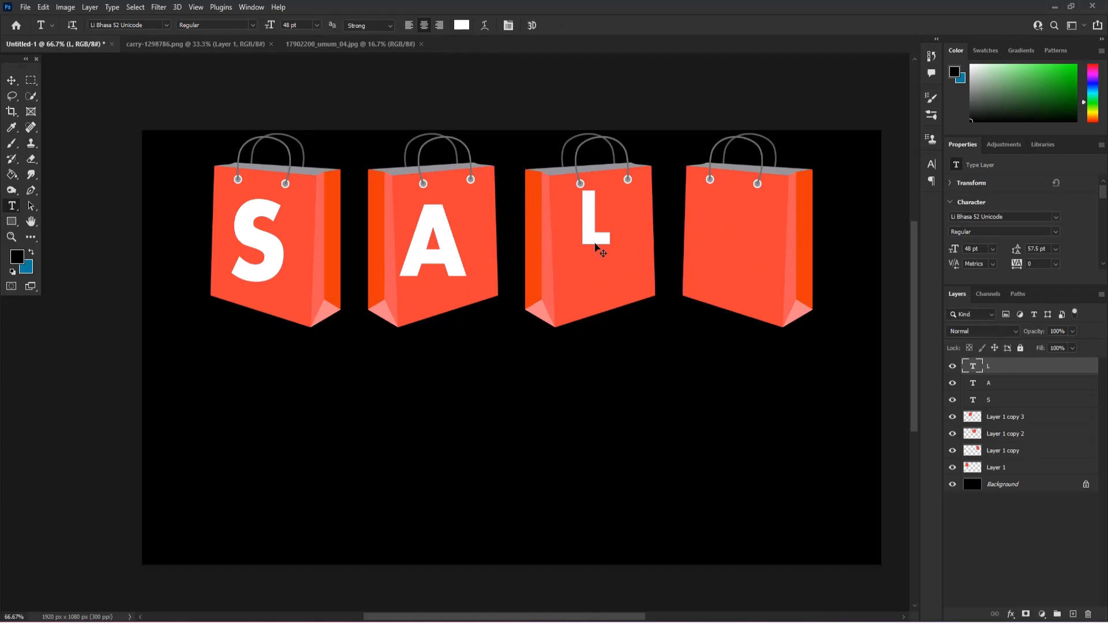
pyautogui.hotkey('ctrl', 't')
pyautogui.moveTo(610, 280)
pyautogui.mouseDown()
pyautogui.moveTo(629, 338)
pyautogui.moveTo(615, 269)
pyautogui.mouseUp()
pyautogui.press('Return')
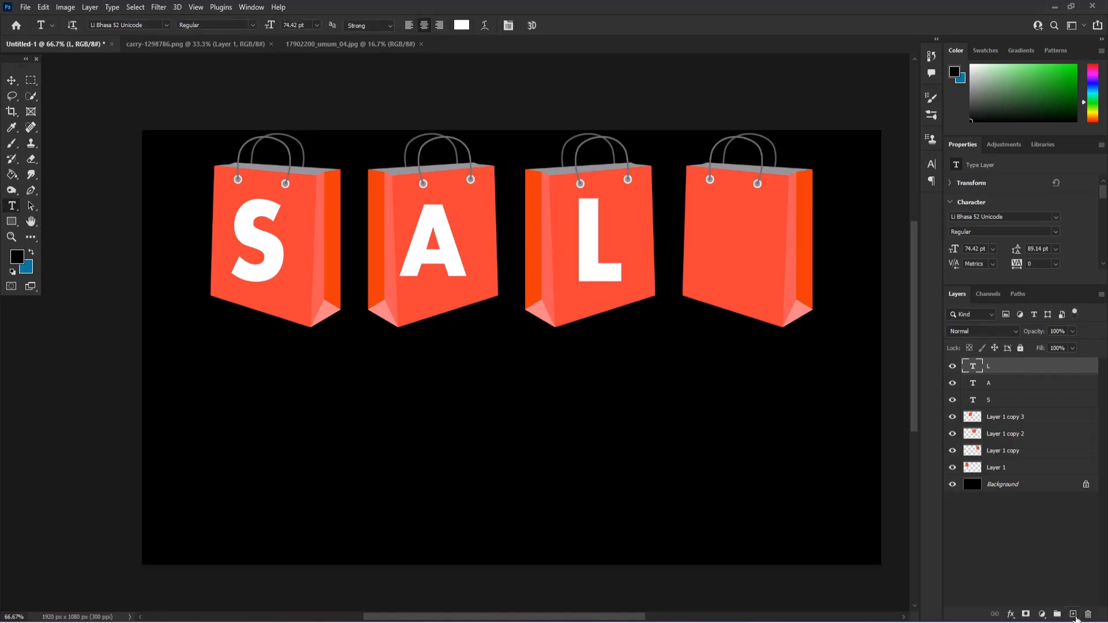
# Add a white letter E on a new layer, enlarge it to about 68 pt and center it on the fourth bag's front
pyautogui.click(1074, 614)
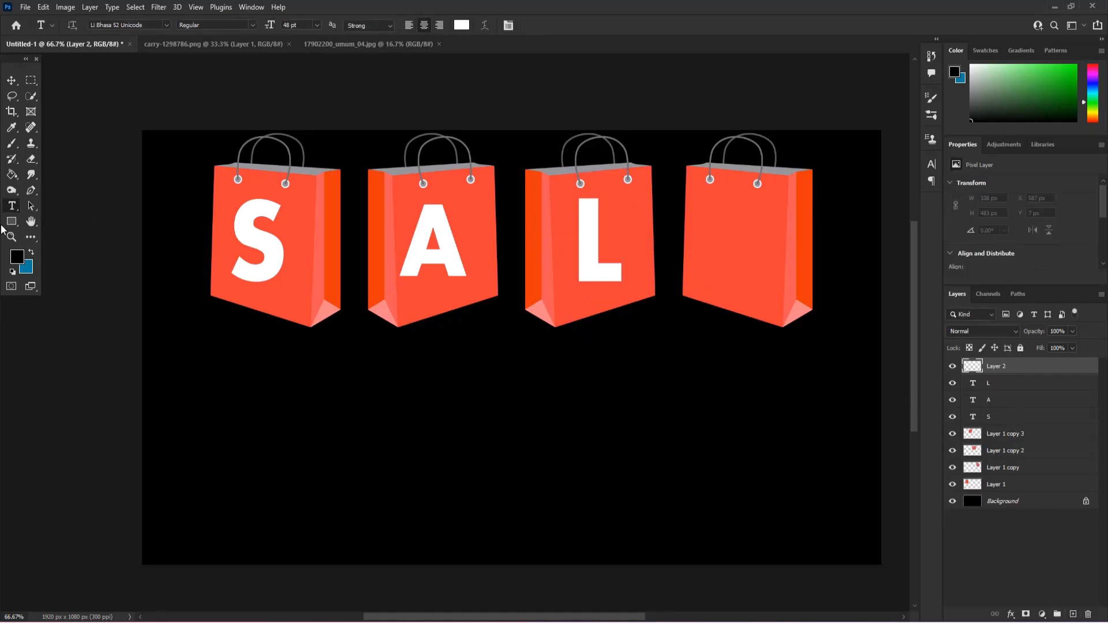
pyautogui.click(740, 266)
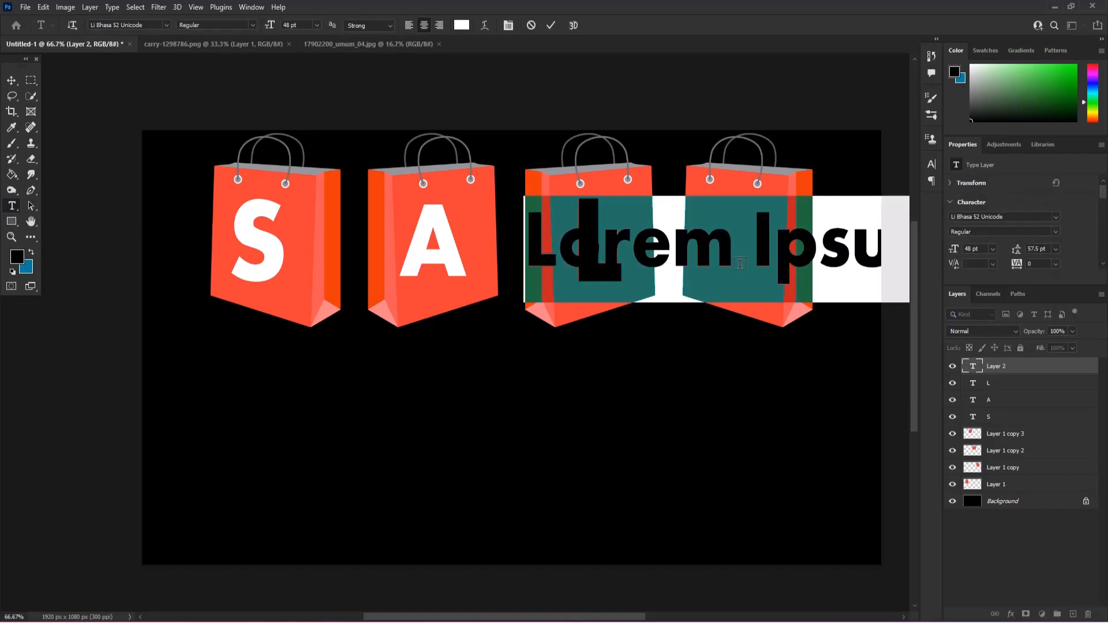
pyautogui.write('E')
pyautogui.click(12, 81)
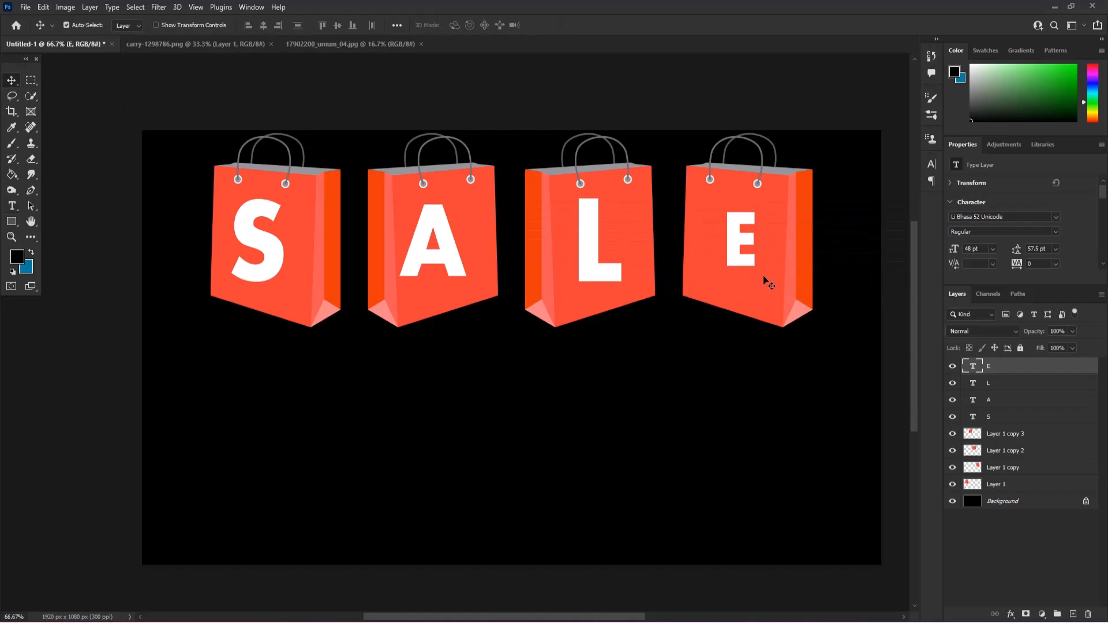
pyautogui.hotkey('ctrl', 't')
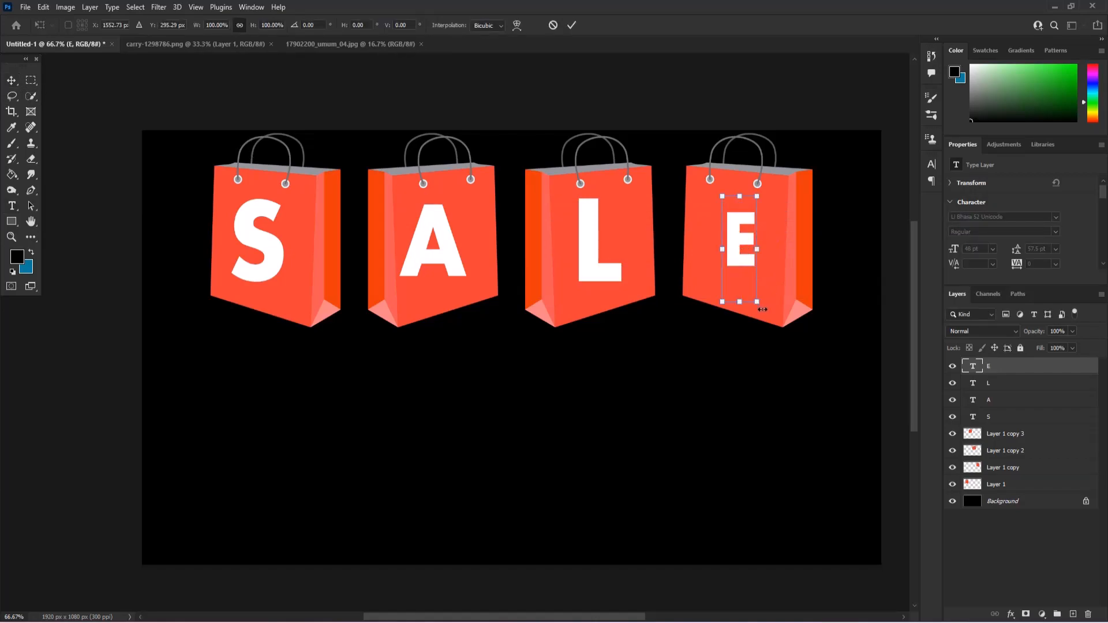
pyautogui.moveTo(757, 302); pyautogui.dragTo(768, 338)
pyautogui.moveTo(760, 278); pyautogui.dragTo(751, 243)
pyautogui.moveTo(770, 328); pyautogui.dragTo(775, 333)
pyautogui.press('Return')
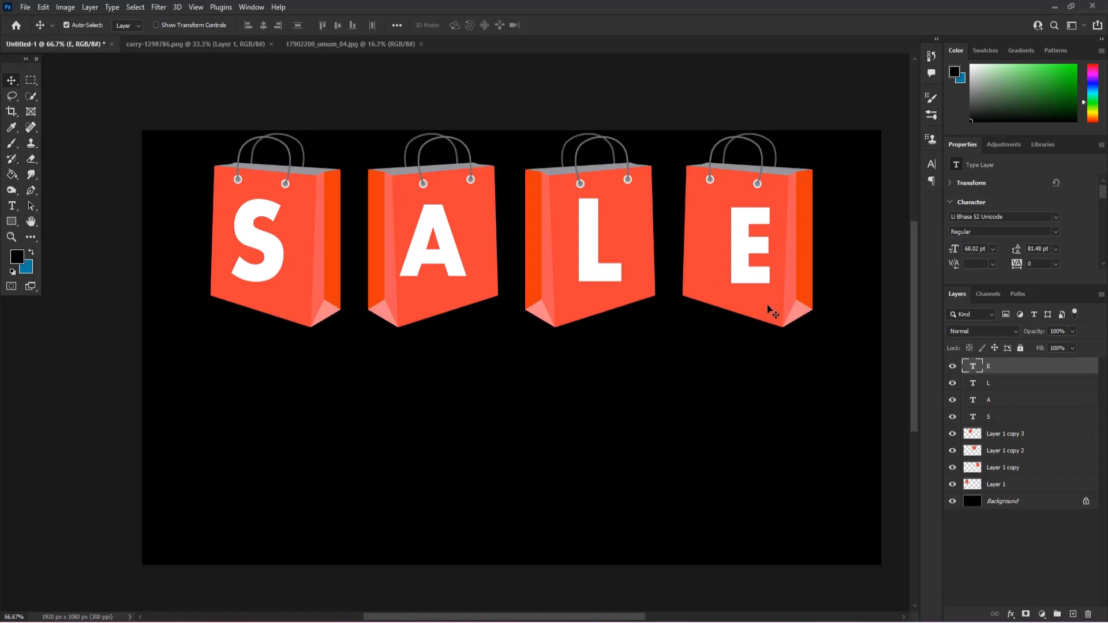
# Group the four shopping bag layers, leaving the letter layers outside the group
pyautogui.keyDown('ctrl'); pyautogui.click(1019, 438); pyautogui.keyUp('ctrl')
pyautogui.keyDown('ctrl'); pyautogui.click(1021, 451); pyautogui.keyUp('ctrl')
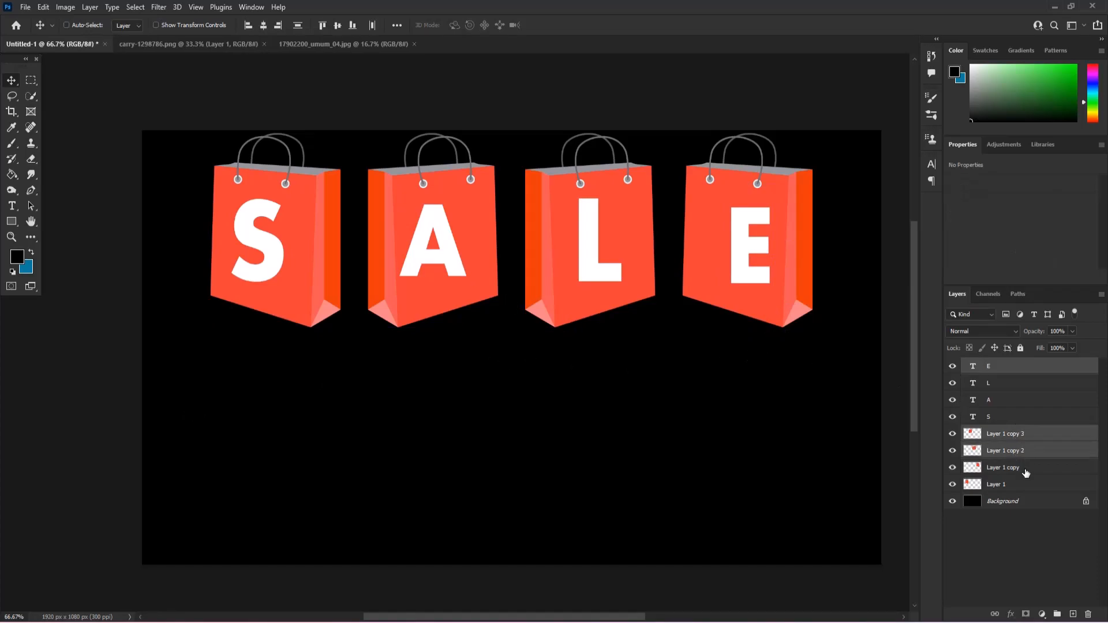
pyautogui.keyDown('ctrl'); pyautogui.click(1025, 470); pyautogui.keyUp('ctrl')
pyautogui.keyDown('ctrl'); pyautogui.click(1022, 484); pyautogui.keyUp('ctrl')
pyautogui.keyDown('ctrl'); pyautogui.click(1014, 374); pyautogui.keyUp('ctrl')
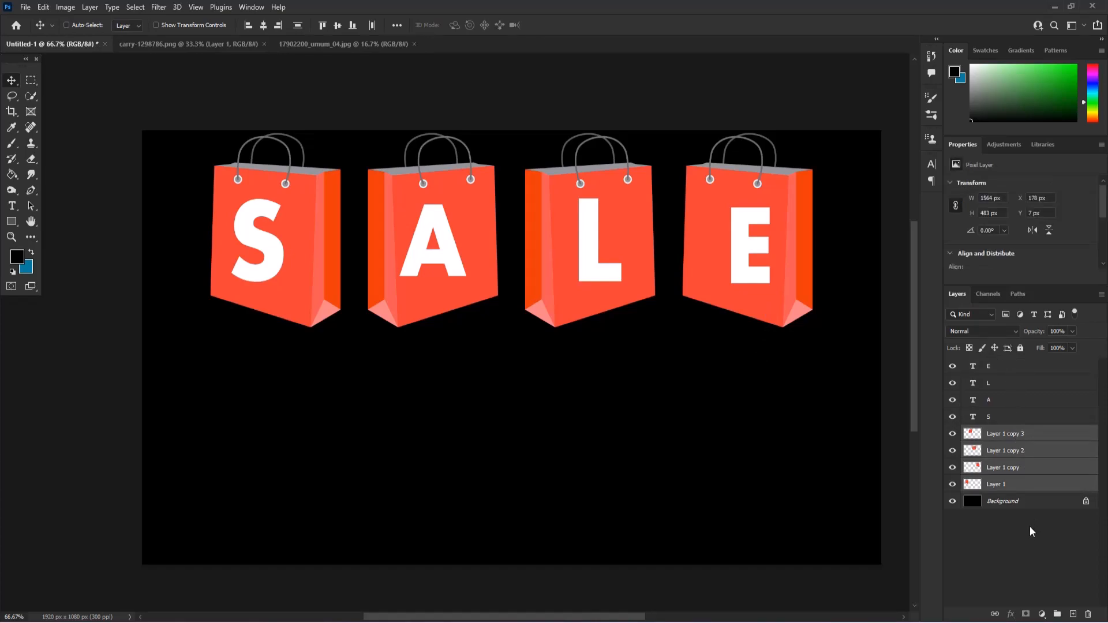
pyautogui.hotkey('ctrl', 'g')
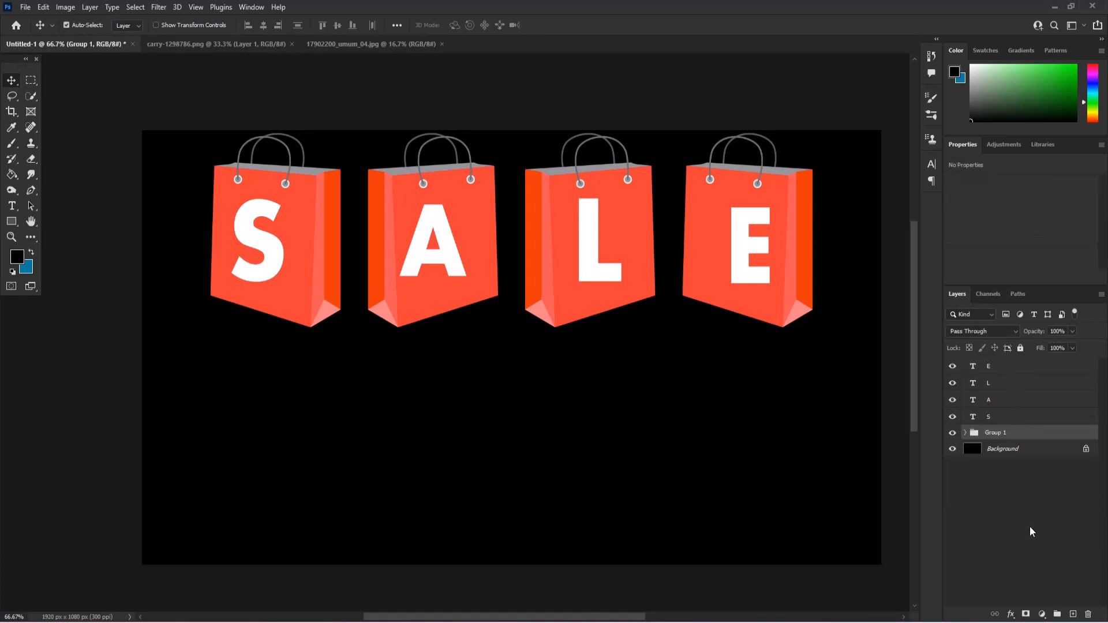
# Group the four text layers S, A, L and E
pyautogui.click(1003, 482)
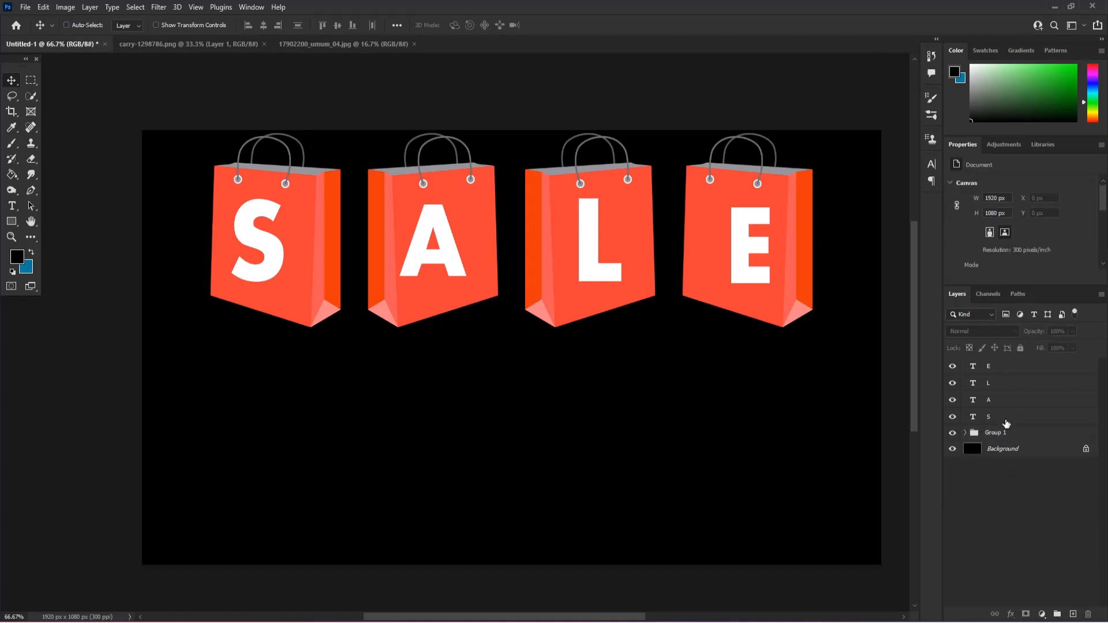
pyautogui.click(1015, 412)
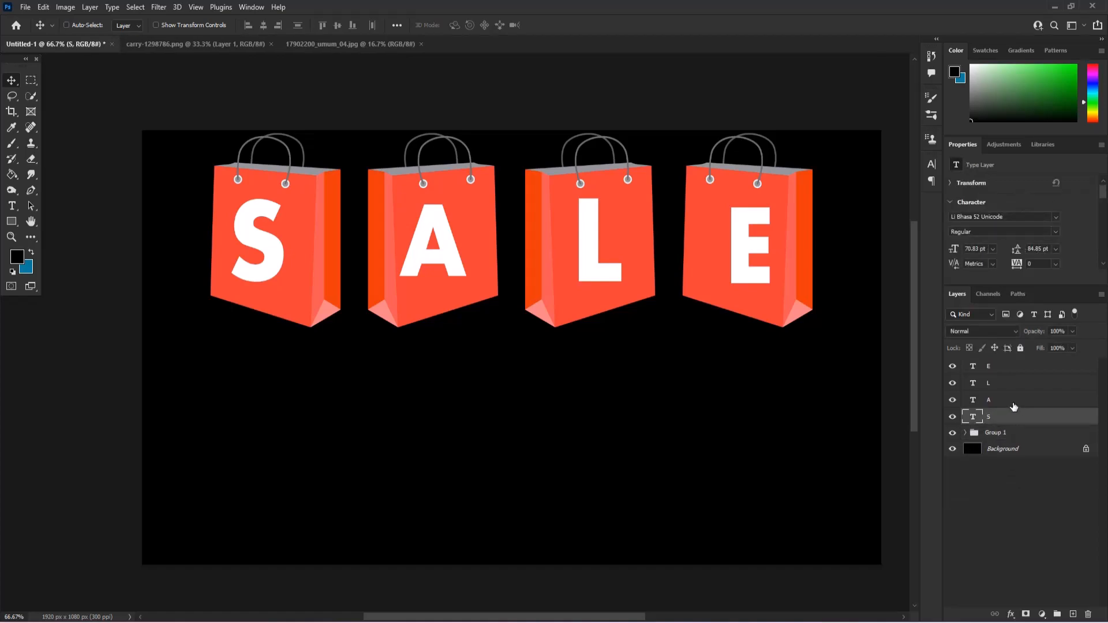
pyautogui.keyDown('ctrl'); pyautogui.click(1012, 395); pyautogui.keyUp('ctrl')
pyautogui.keyDown('ctrl'); pyautogui.click(1011, 388); pyautogui.keyUp('ctrl')
pyautogui.keyDown('ctrl'); pyautogui.click(1009, 368); pyautogui.keyUp('ctrl')
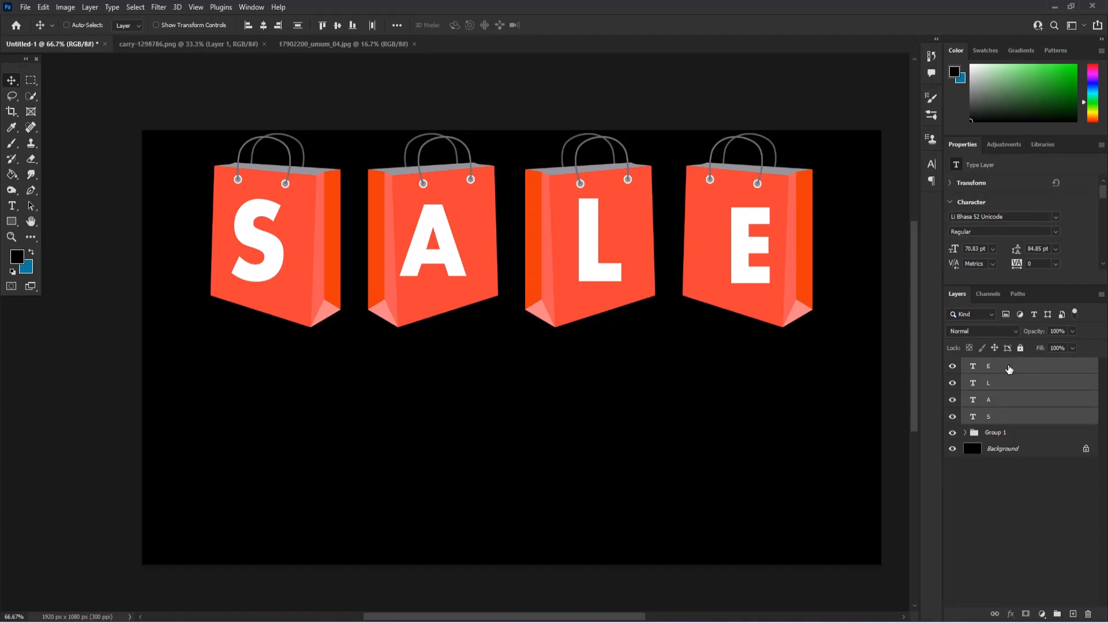
pyautogui.hotkey('ctrl', 'g')
# Rename the letters' group as Sale and the bags' group as Bag
pyautogui.doubleClick(1002, 367)
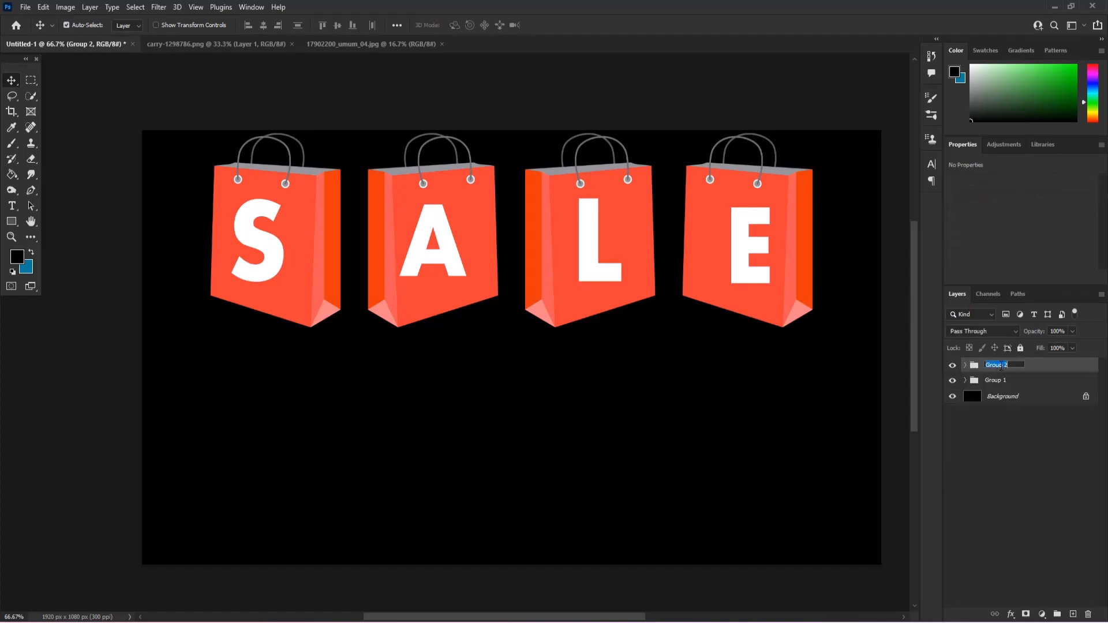
pyautogui.write('Sale')
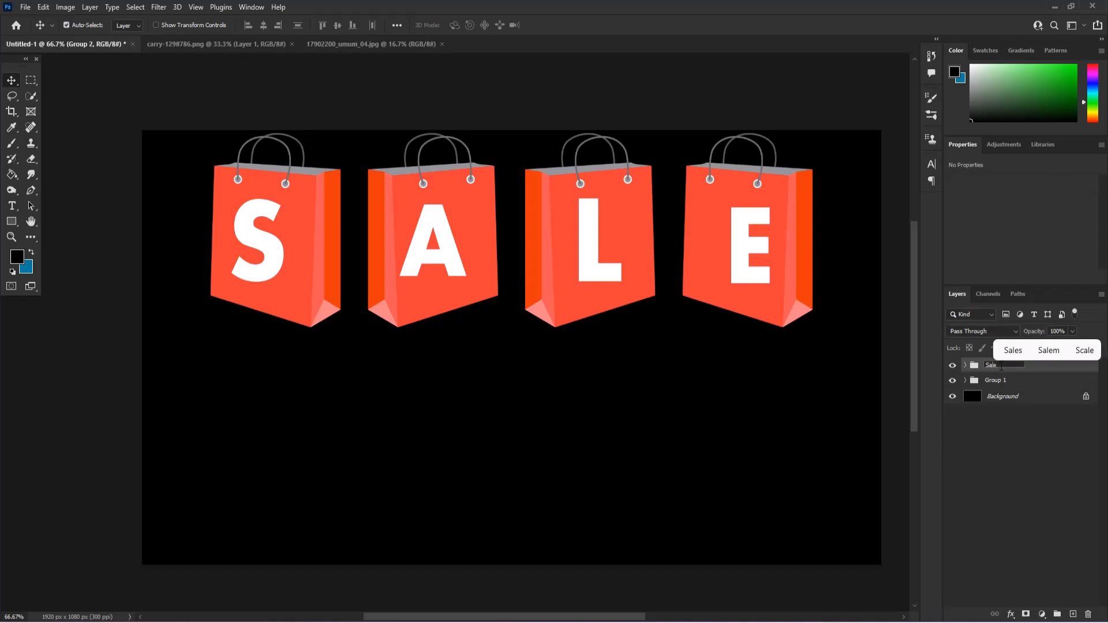
pyautogui.click(1011, 433)
pyautogui.doubleClick(1004, 382)
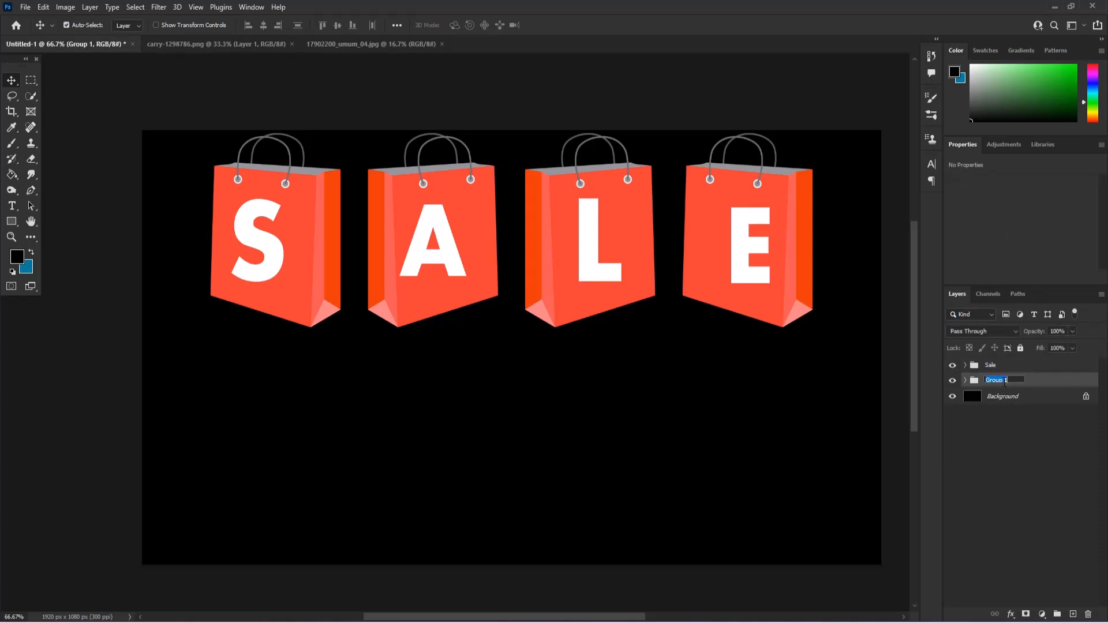
pyautogui.write('Bag')
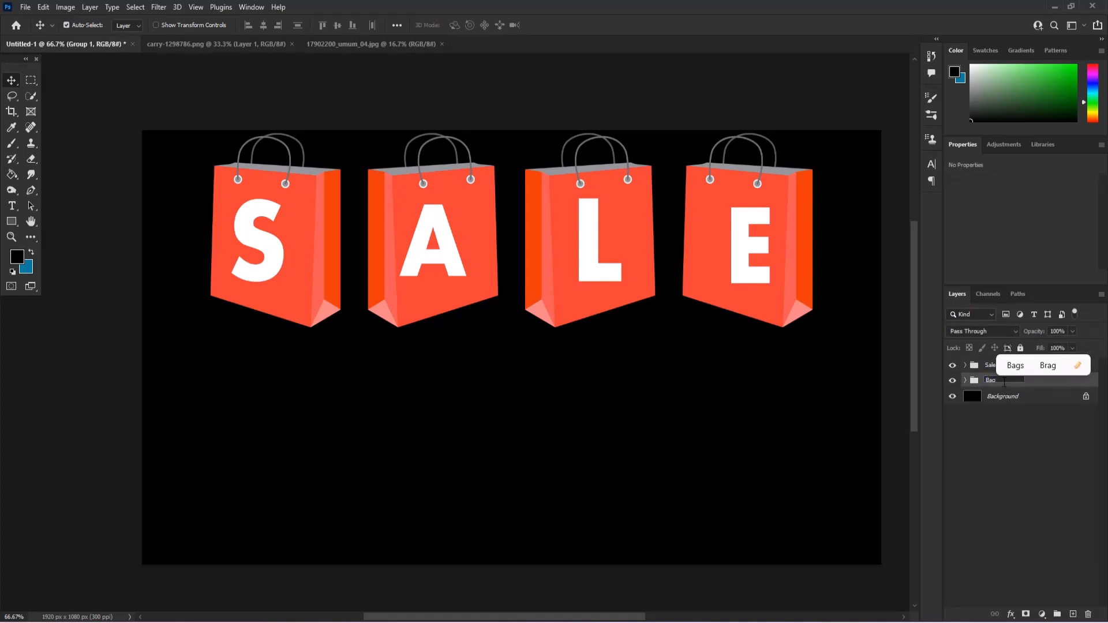
pyautogui.click(999, 435)
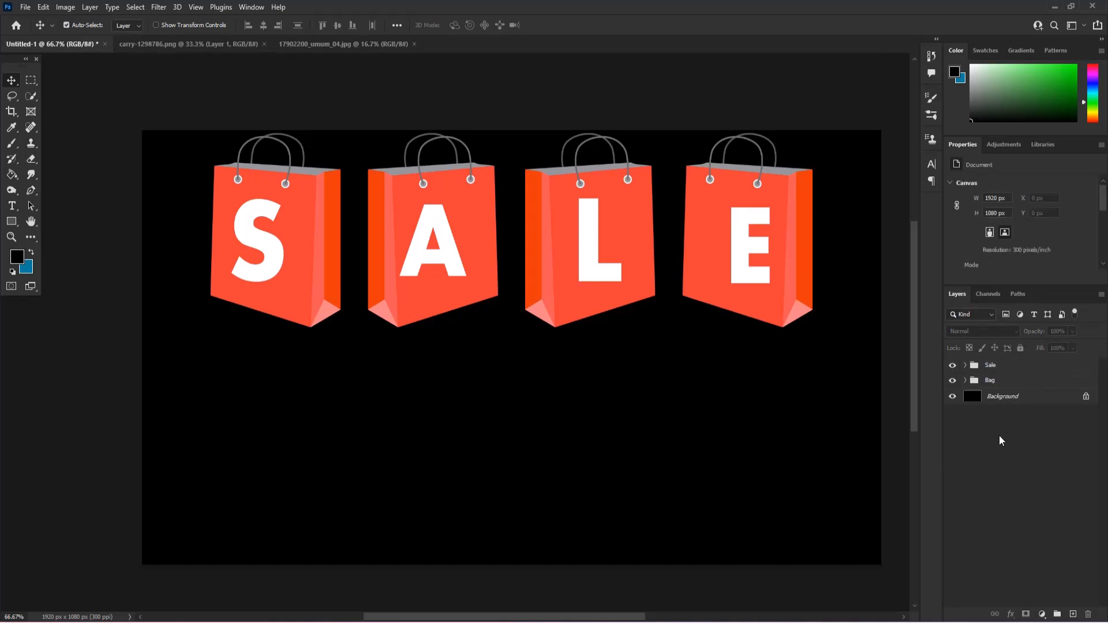
# Check the contents of the Bag group and unlock the black background layer
pyautogui.click(965, 380)
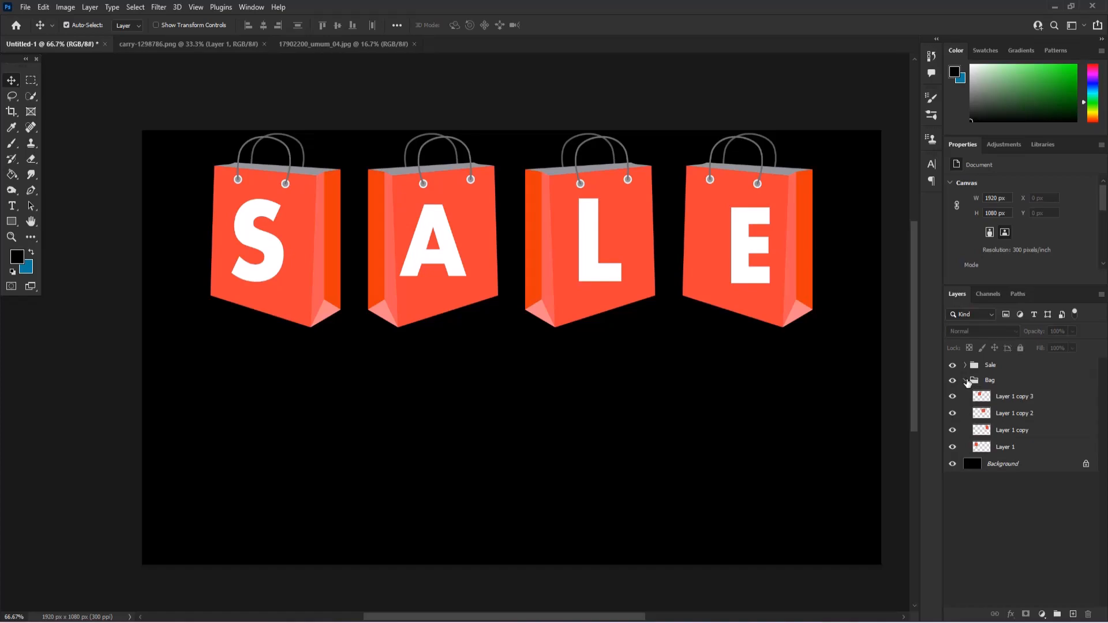
pyautogui.click(965, 380)
pyautogui.click(1086, 396)
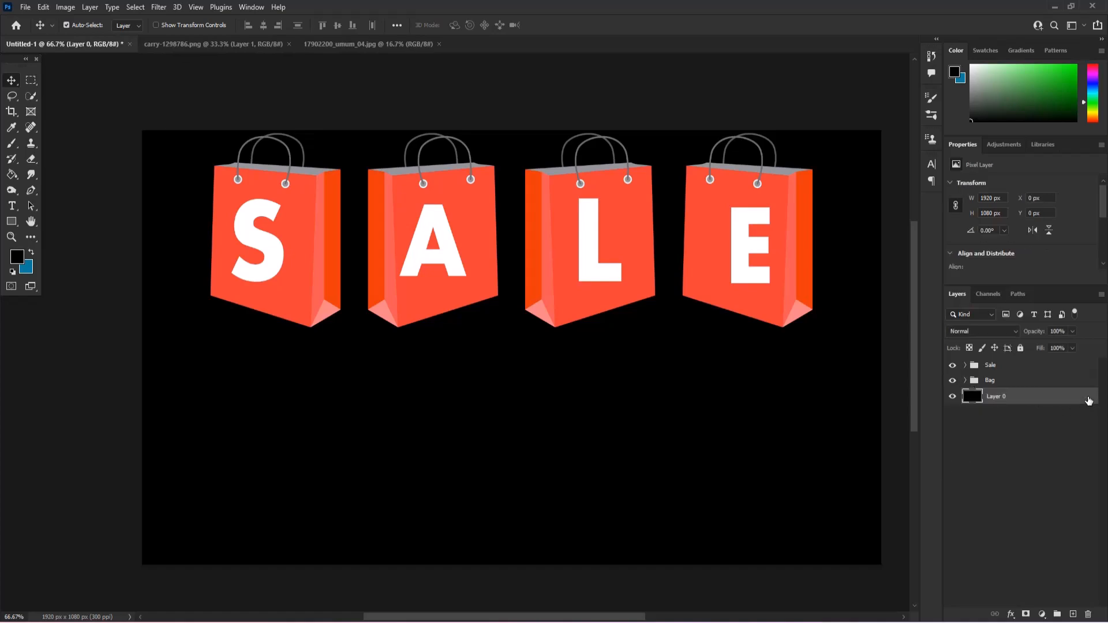
# Add the white text "50%" just below the row of bags and select its characters for formatting
pyautogui.click(12, 205)
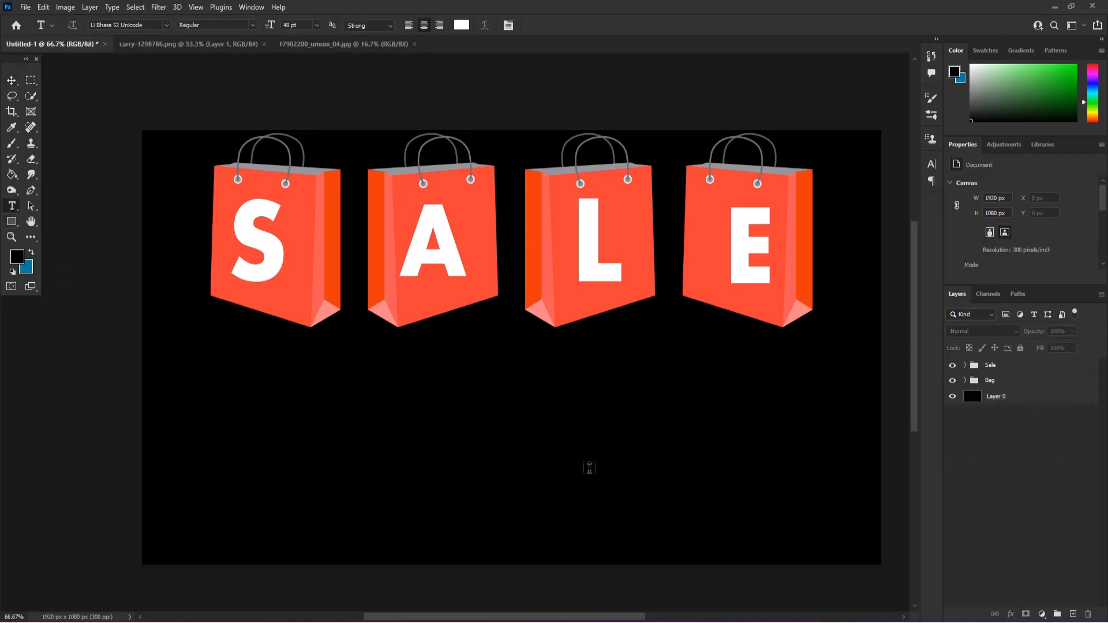
pyautogui.click(473, 378)
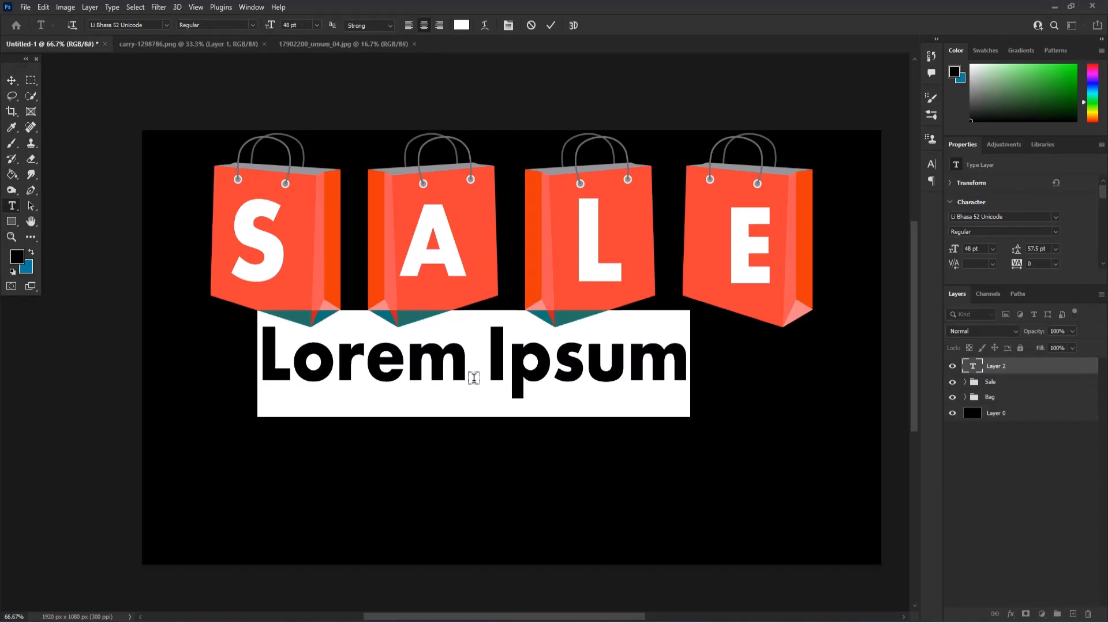
pyautogui.write('0')
pyautogui.press('BackSpace')
pyautogui.write('50')
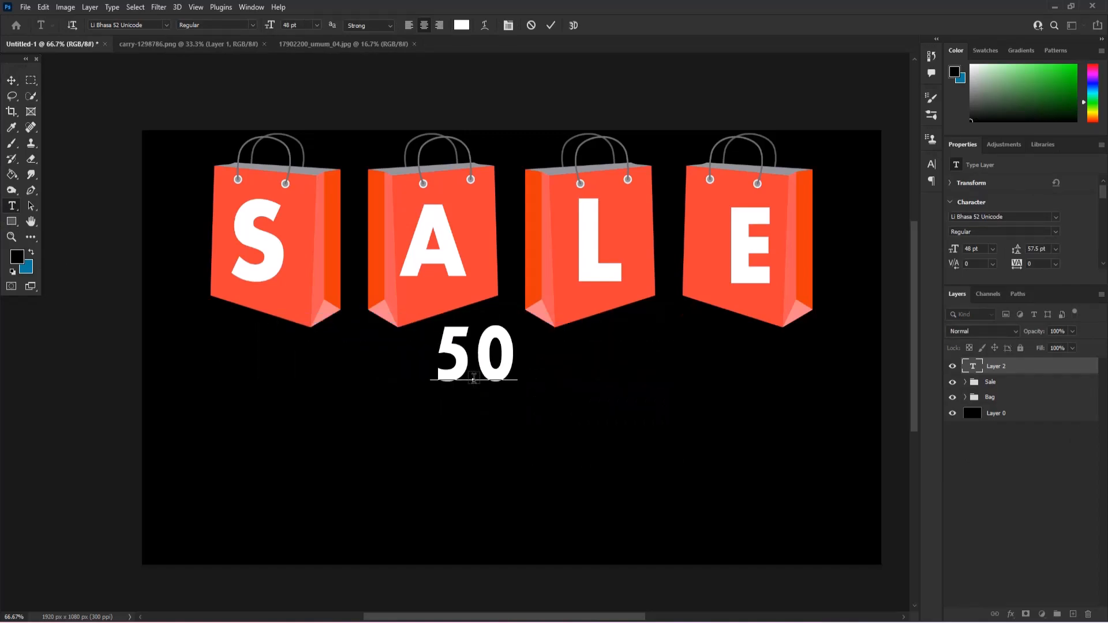
pyautogui.write('%')
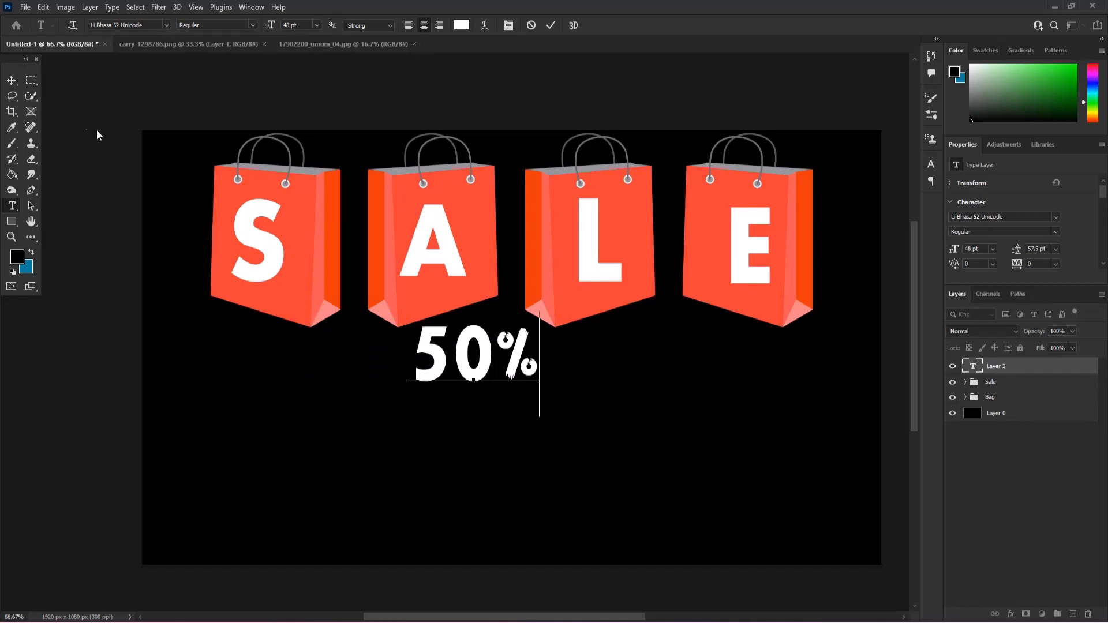
pyautogui.click(12, 80)
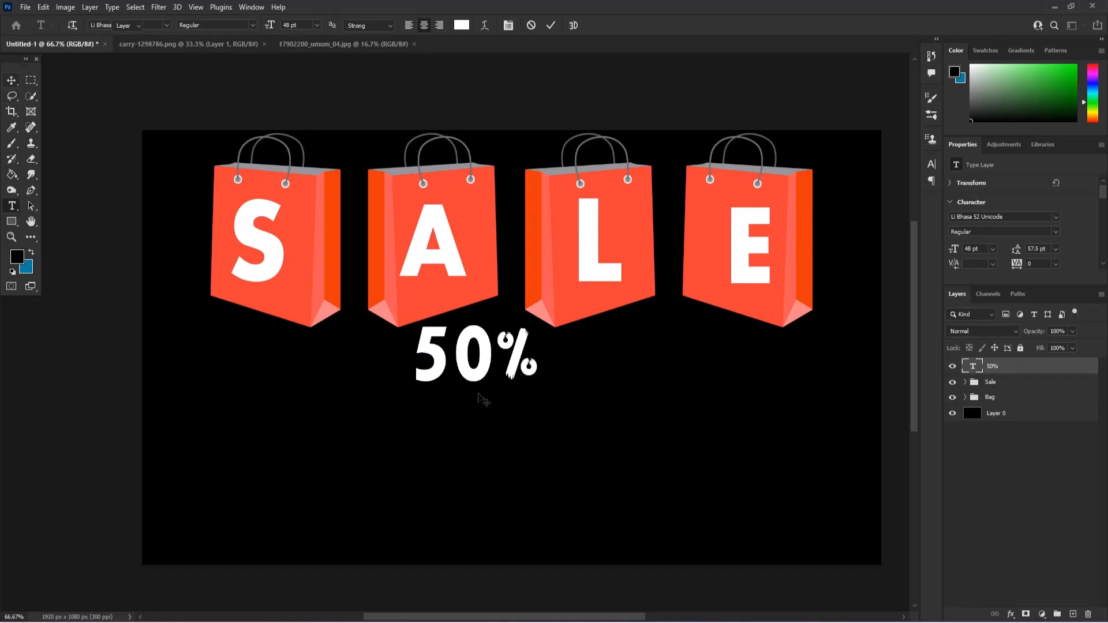
pyautogui.moveTo(481, 382); pyautogui.dragTo(483, 392)
pyautogui.doubleClick(483, 392)
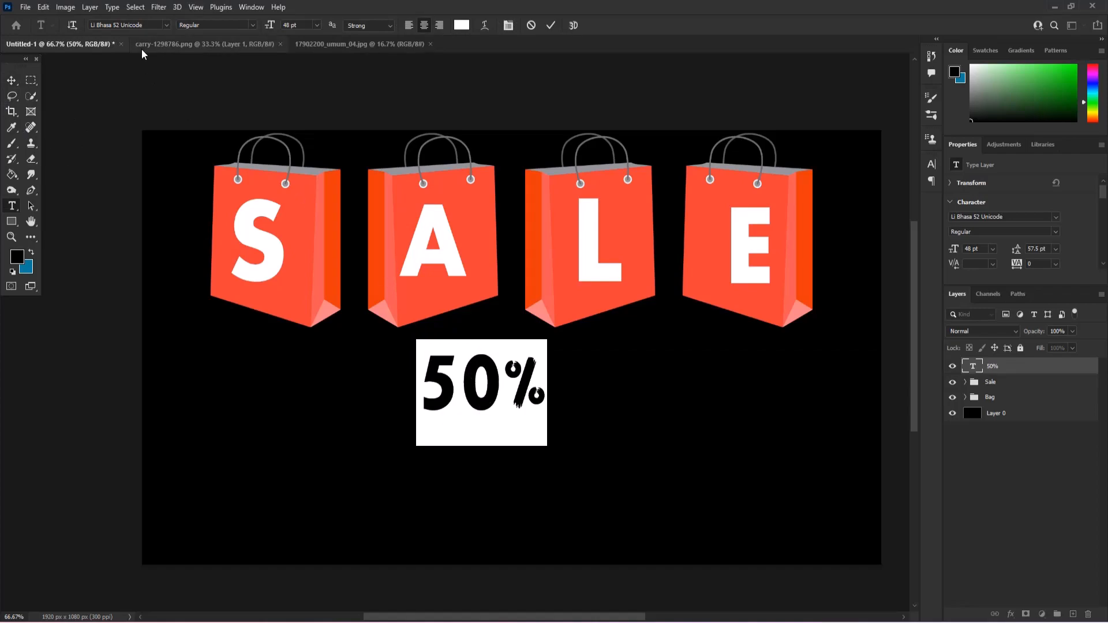
pyautogui.click(145, 26)
pyautogui.press('Down')
pyautogui.press('Down')
pyautogui.press('Down')
pyautogui.press('Down')
pyautogui.press('Down')
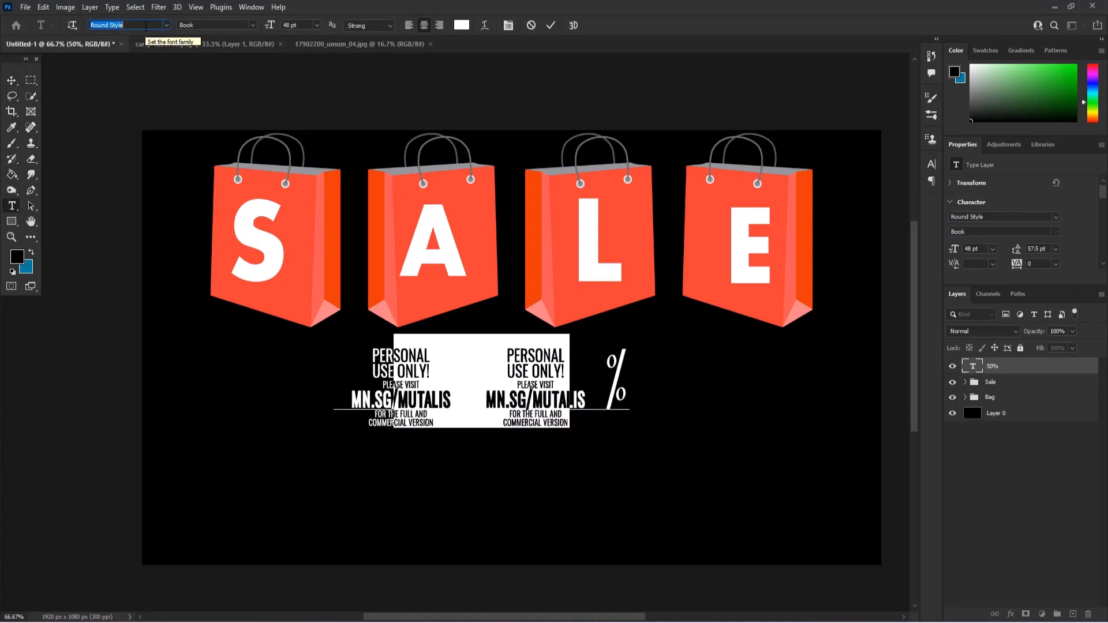
pyautogui.press('Down')
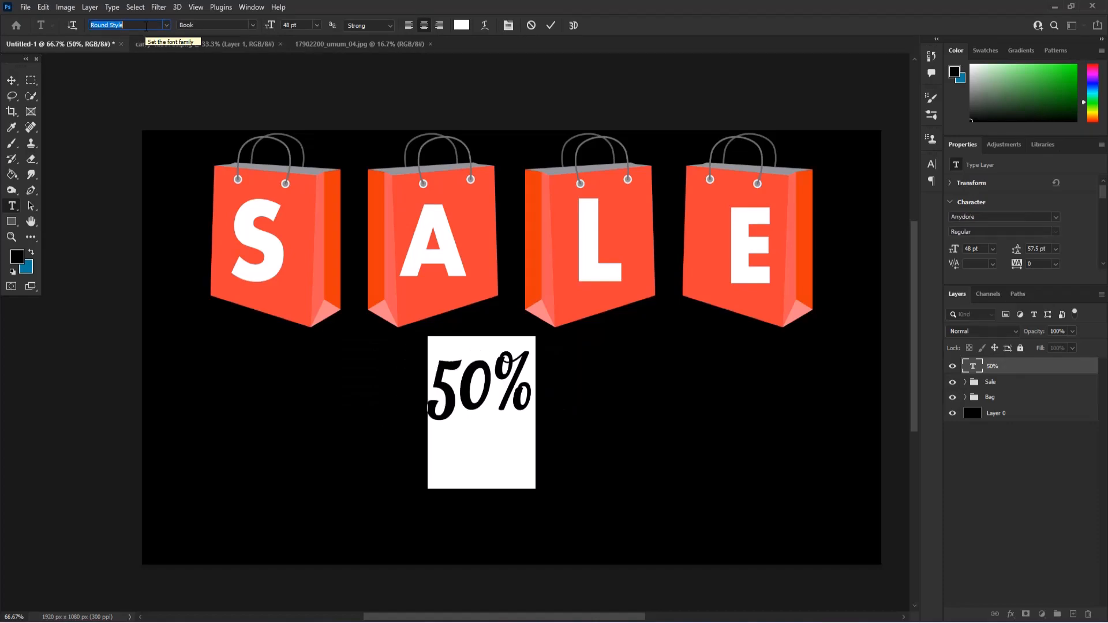
pyautogui.press('Up')
pyautogui.press('Escape')
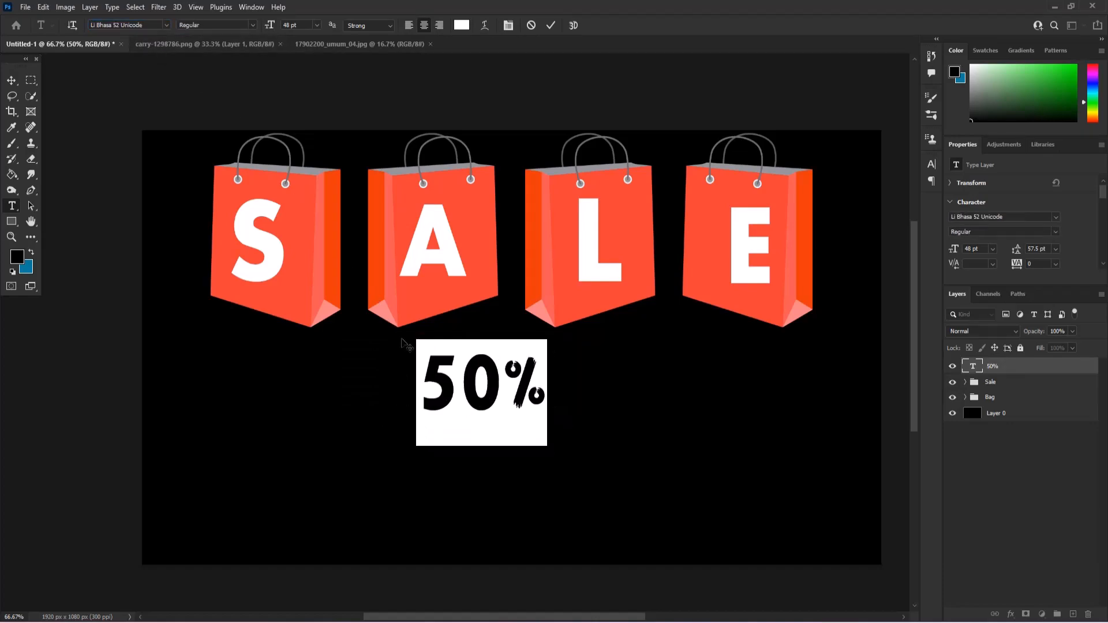
# Set the font of the 50% text to Round Style
pyautogui.click(150, 24)
pyautogui.press('Down')
pyautogui.press('Down')
pyautogui.press('Down')
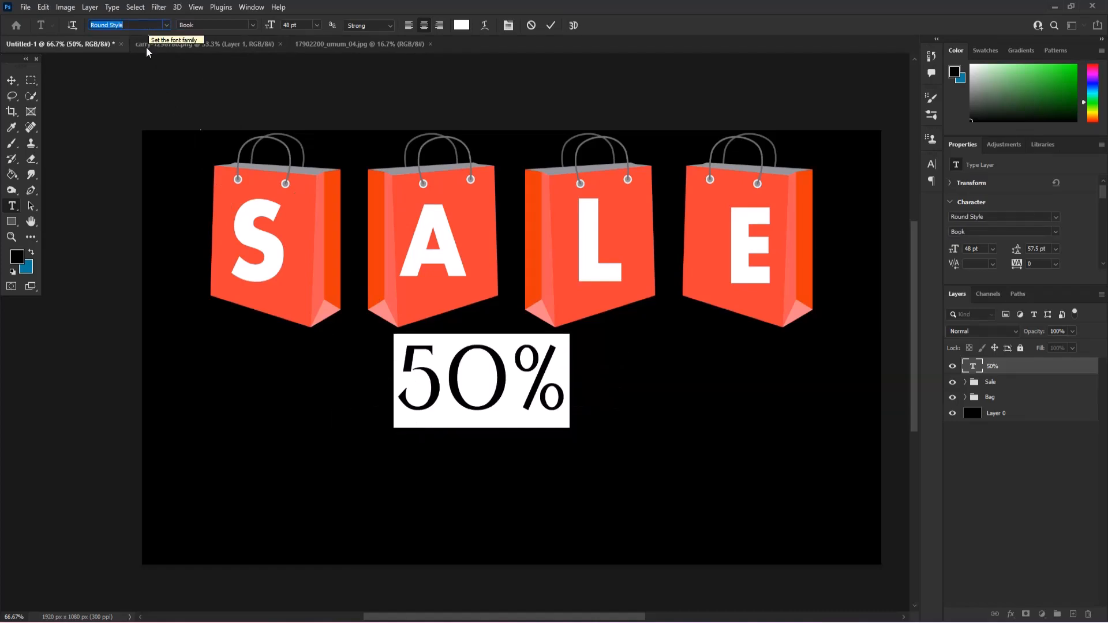
pyautogui.press('Return')
pyautogui.click(404, 386)
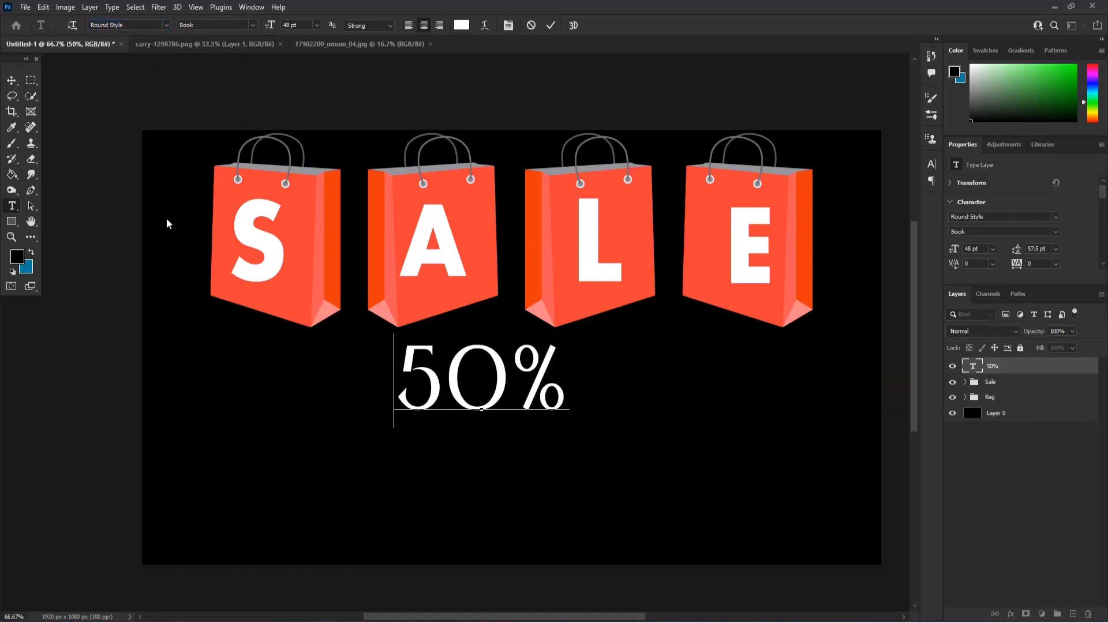
# Enlarge the 50% text to about 69 pt and position it centrally just below the row of bags
pyautogui.click(11, 80)
pyautogui.click(537, 428)
pyautogui.hotkey('ctrl', 't')
pyautogui.moveTo(569, 428); pyautogui.dragTo(648, 462)
pyautogui.press('Return')
pyautogui.moveTo(545, 415); pyautogui.dragTo(545, 413)
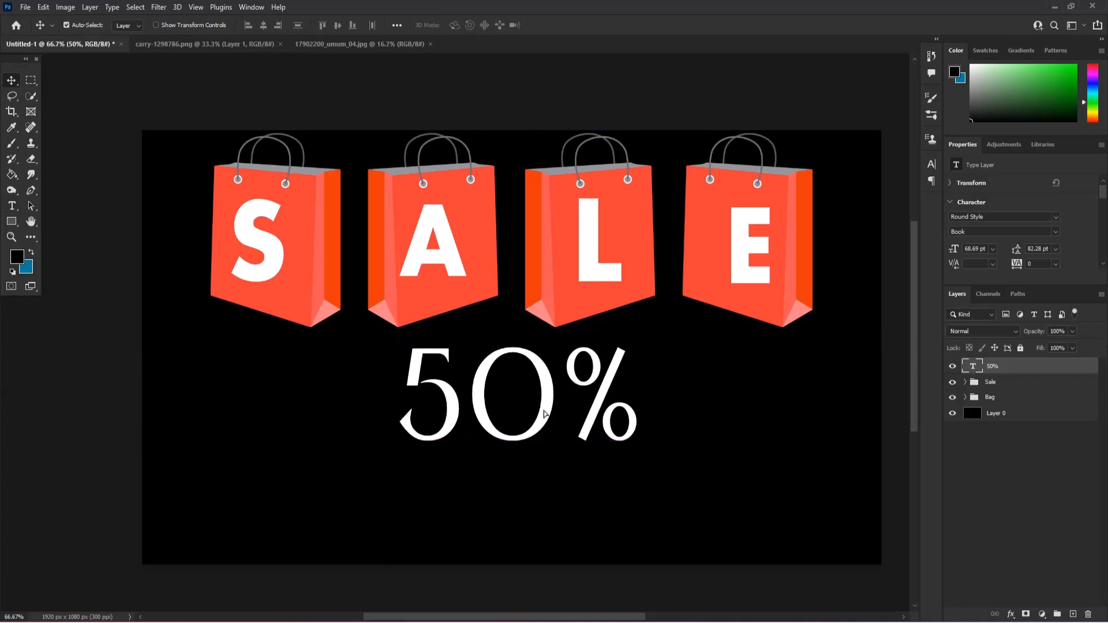
# Switch to the gift box image 17902200_umum_04.jpg, unlock its layer and mask out the background around the box
pyautogui.click(300, 45)
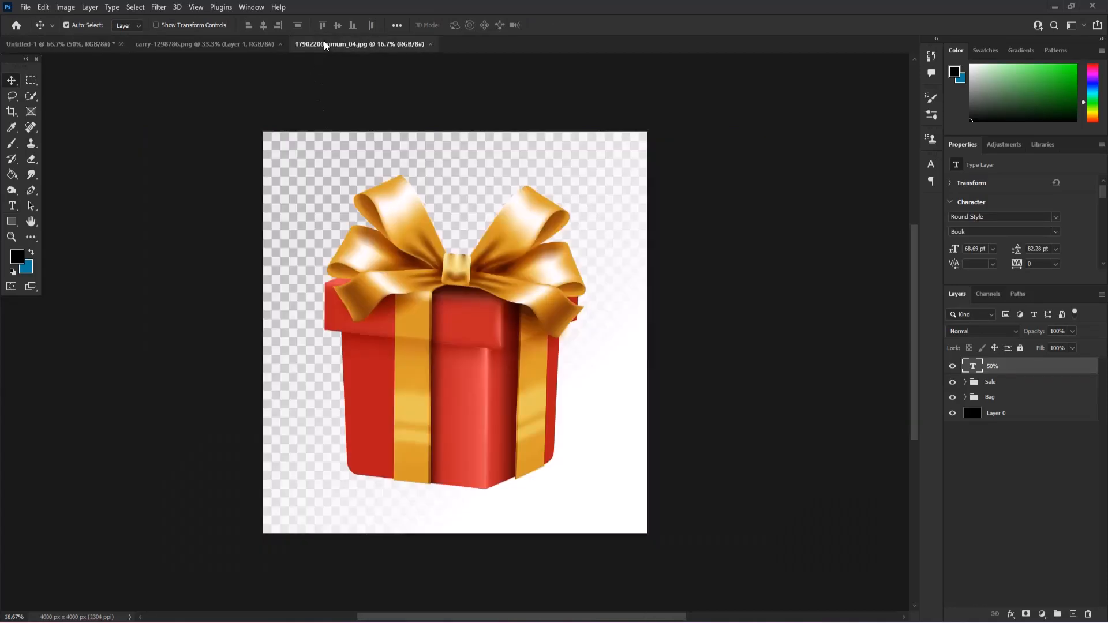
pyautogui.moveTo(469, 353)
pyautogui.mouseDown()
pyautogui.moveTo(483, 323)
pyautogui.moveTo(459, 337)
pyautogui.moveTo(500, 354)
pyautogui.moveTo(467, 351)
pyautogui.mouseUp()
pyautogui.click(568, 264)
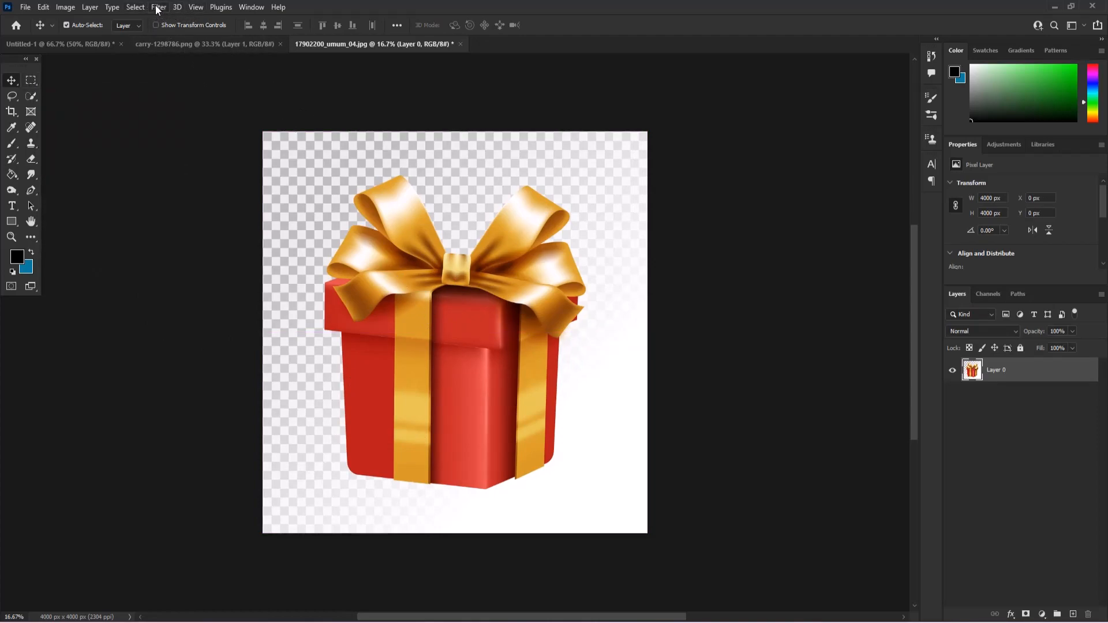
pyautogui.click(130, 8)
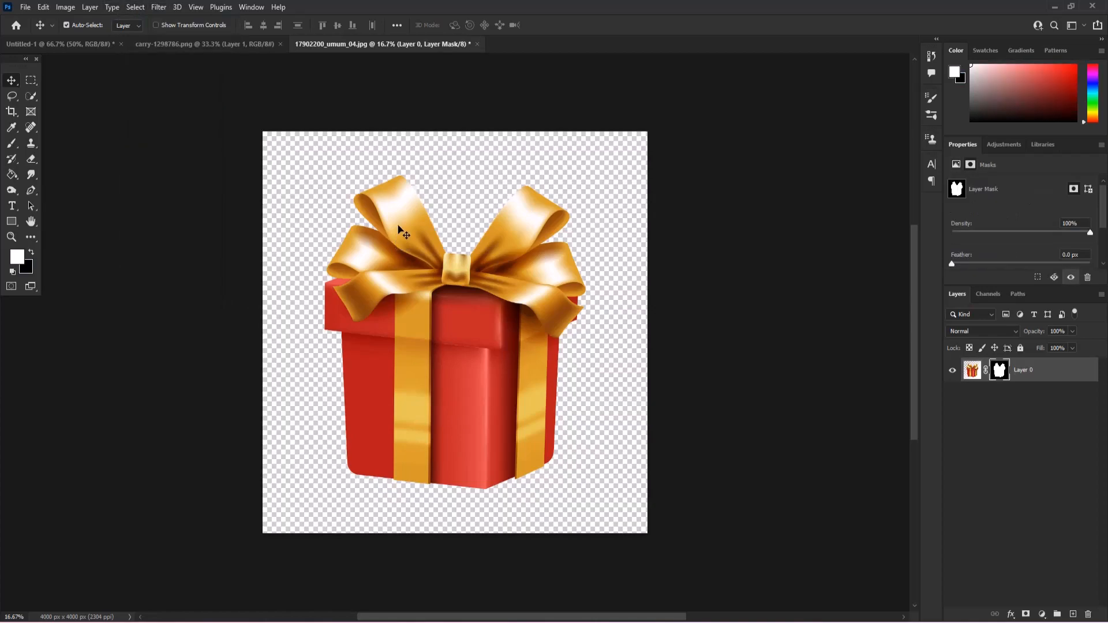
# Bring the masked gift box into the banner and scale it to about 12.65%, placed below the S bag
pyautogui.moveTo(396, 225); pyautogui.dragTo(329, 434)
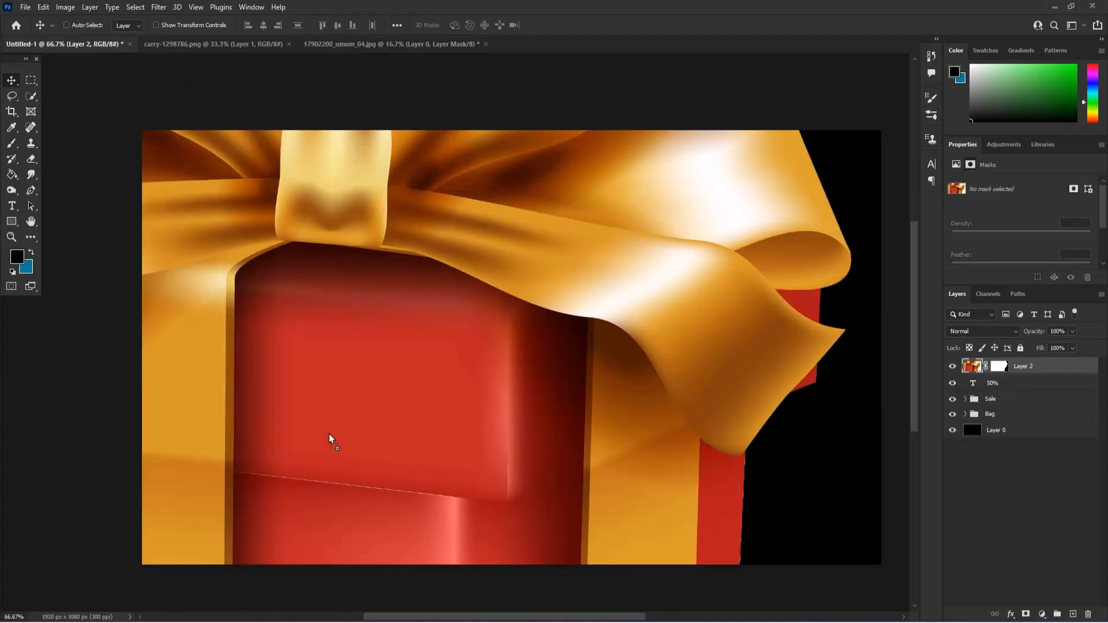
pyautogui.hotkey('ctrl', 't')
pyautogui.hotkey('ctrl', '-')
pyautogui.hotkey('ctrl', '-')
pyautogui.hotkey('ctrl', '-')
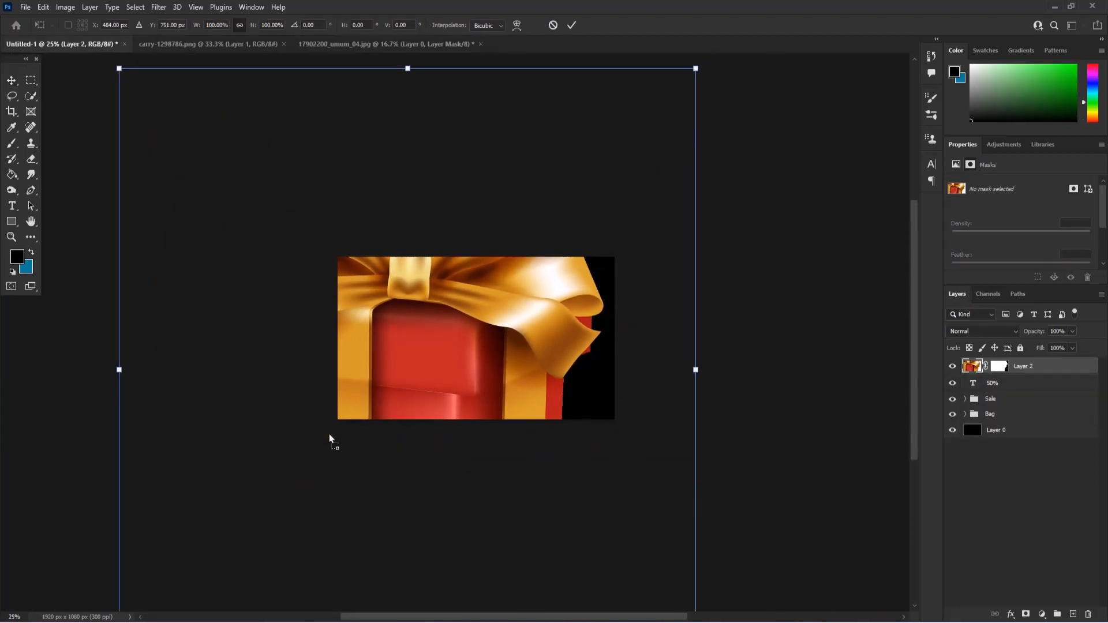
pyautogui.moveTo(696, 68); pyautogui.dragTo(483, 322)
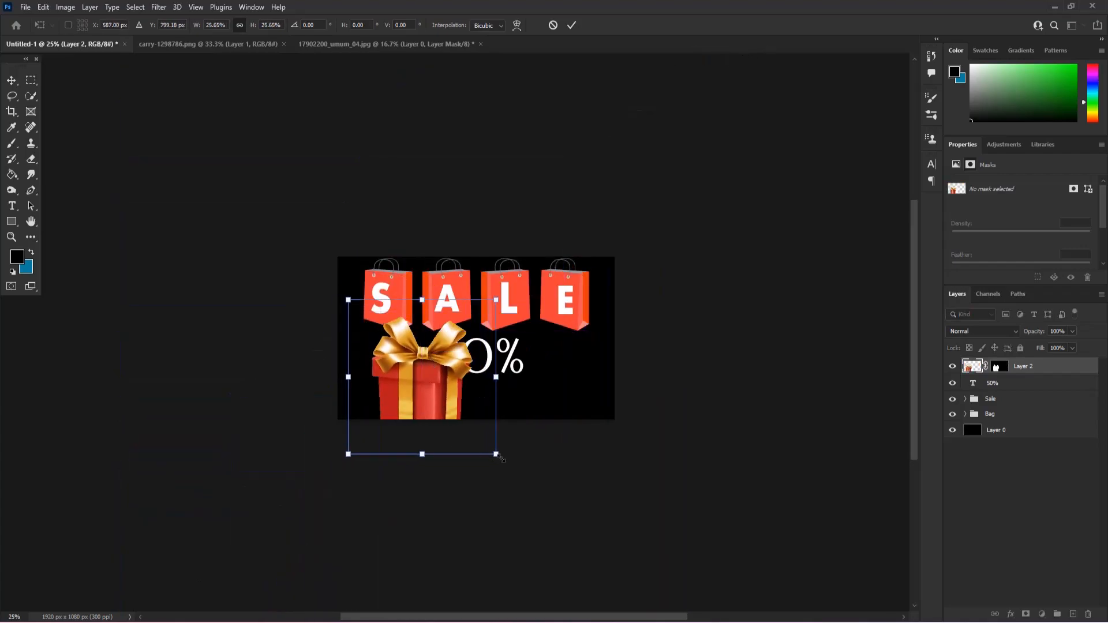
pyautogui.moveTo(495, 453); pyautogui.dragTo(381, 388)
pyautogui.hotkey('ctrl', '+')
pyautogui.hotkey('ctrl', '+')
pyautogui.hotkey('ctrl', '+')
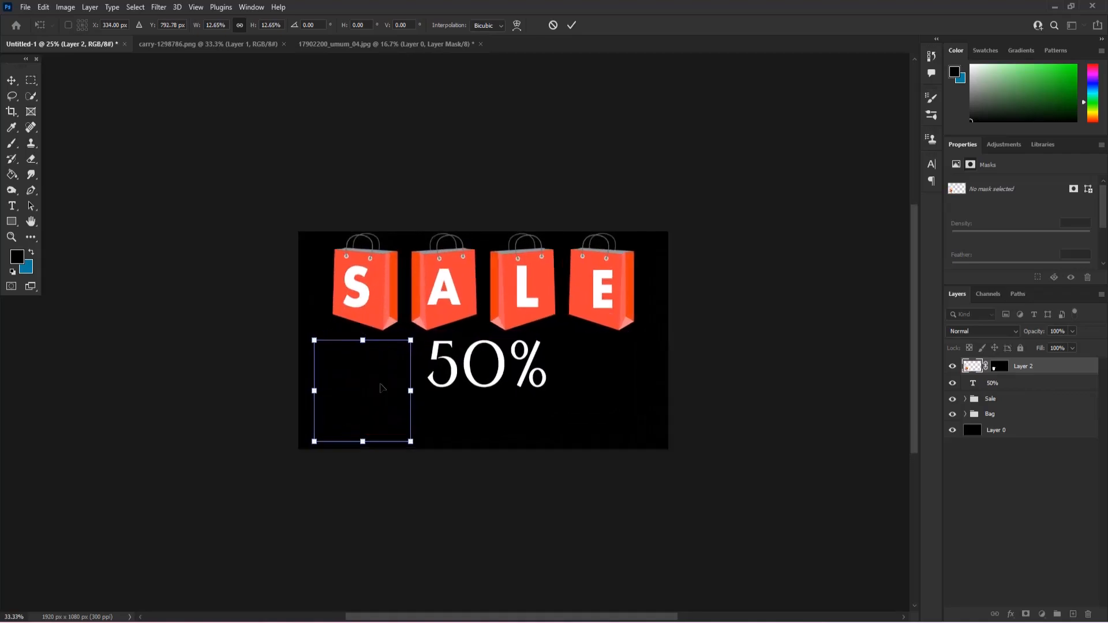
pyautogui.press('Return')
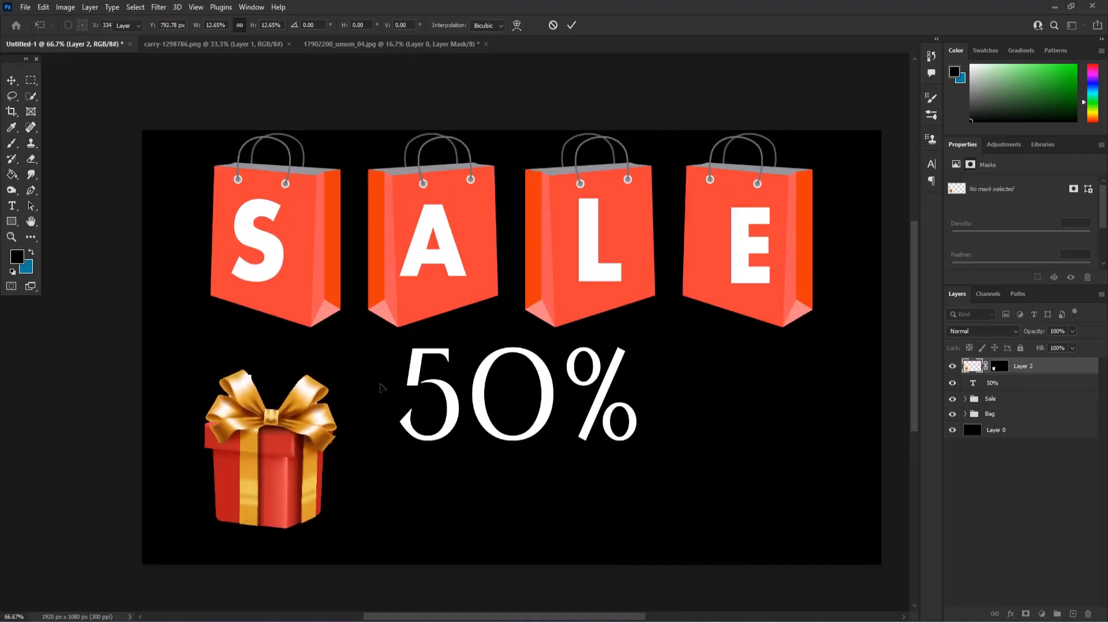
# Enlarge the gift box to about 122%, rotate it about 17.5° clockwise and position it beside the 50% text
pyautogui.hotkey('ctrl', 't')
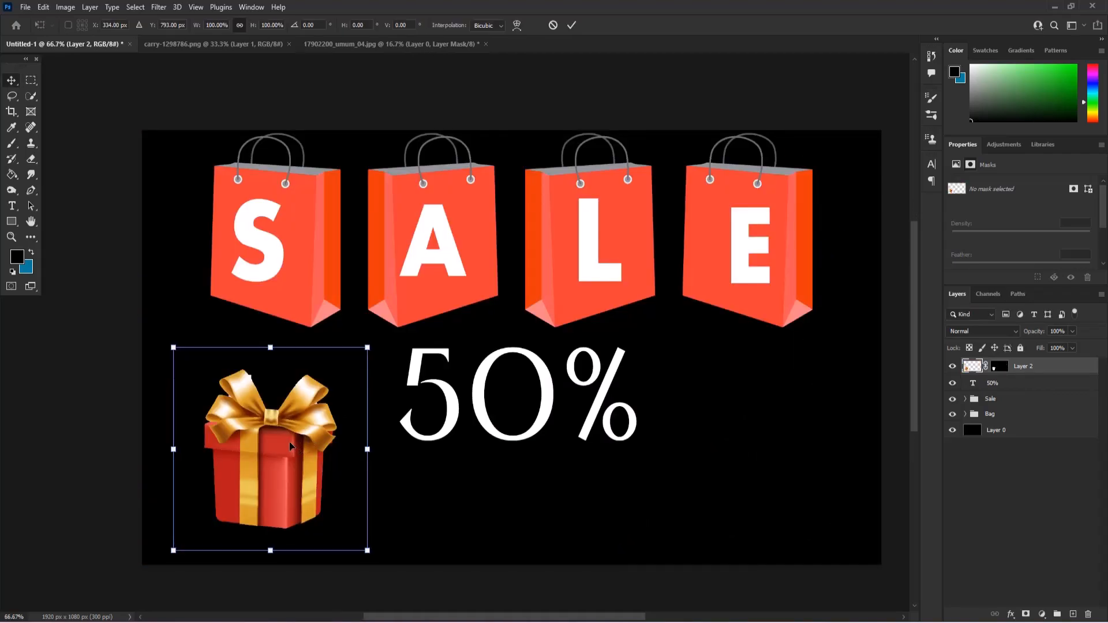
pyautogui.moveTo(367, 348); pyautogui.dragTo(408, 305)
pyautogui.moveTo(425, 477); pyautogui.dragTo(397, 512)
pyautogui.moveTo(277, 479); pyautogui.dragTo(268, 488)
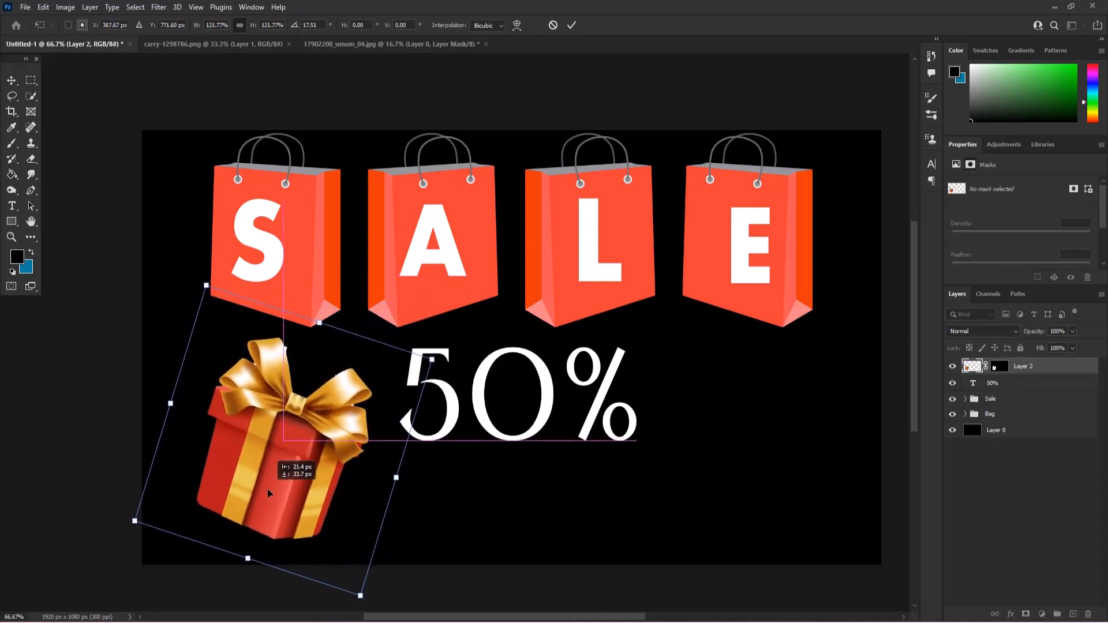
pyautogui.press('Return')
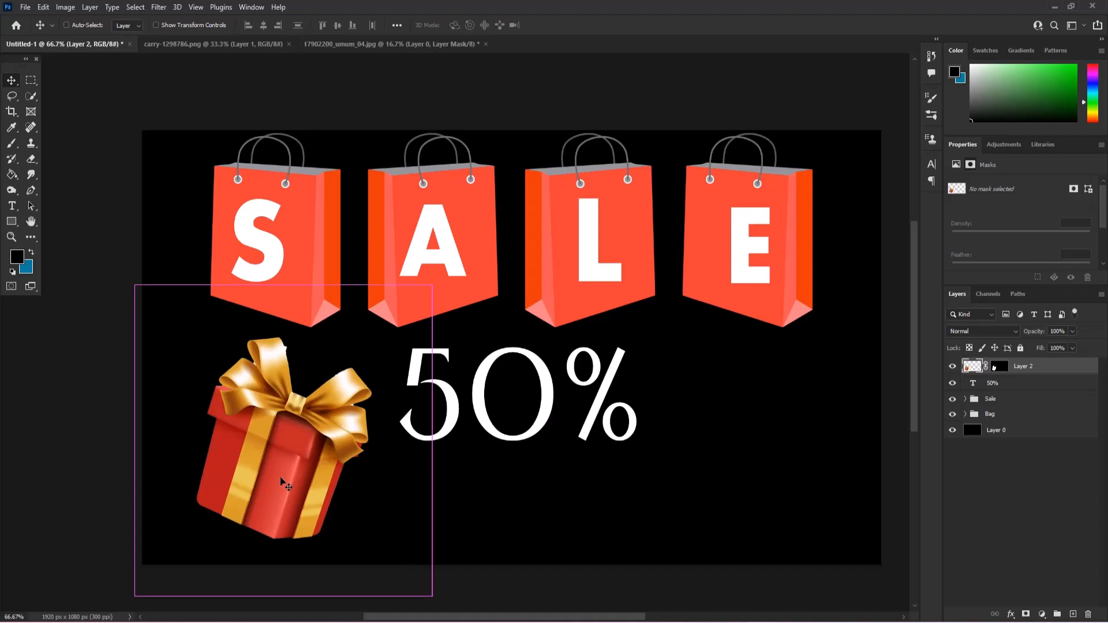
# Duplicate the gift box to below the E bag and flip the copy horizontally
pyautogui.moveTo(308, 466); pyautogui.dragTo(772, 474)
pyautogui.hotkey('ctrl', 't')
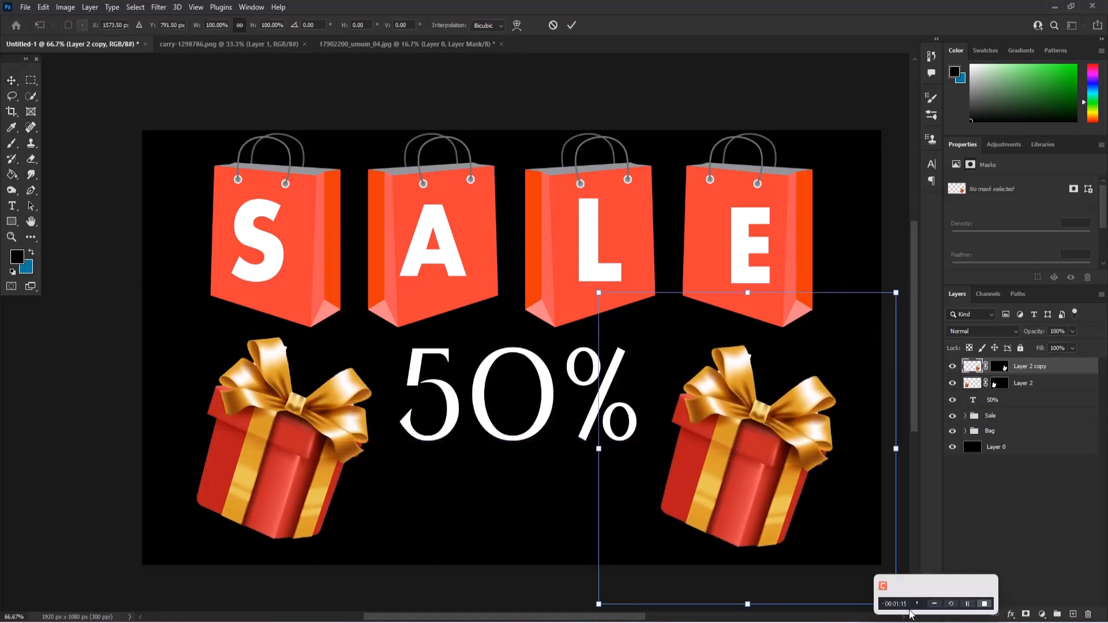
pyautogui.rightClick(765, 545)
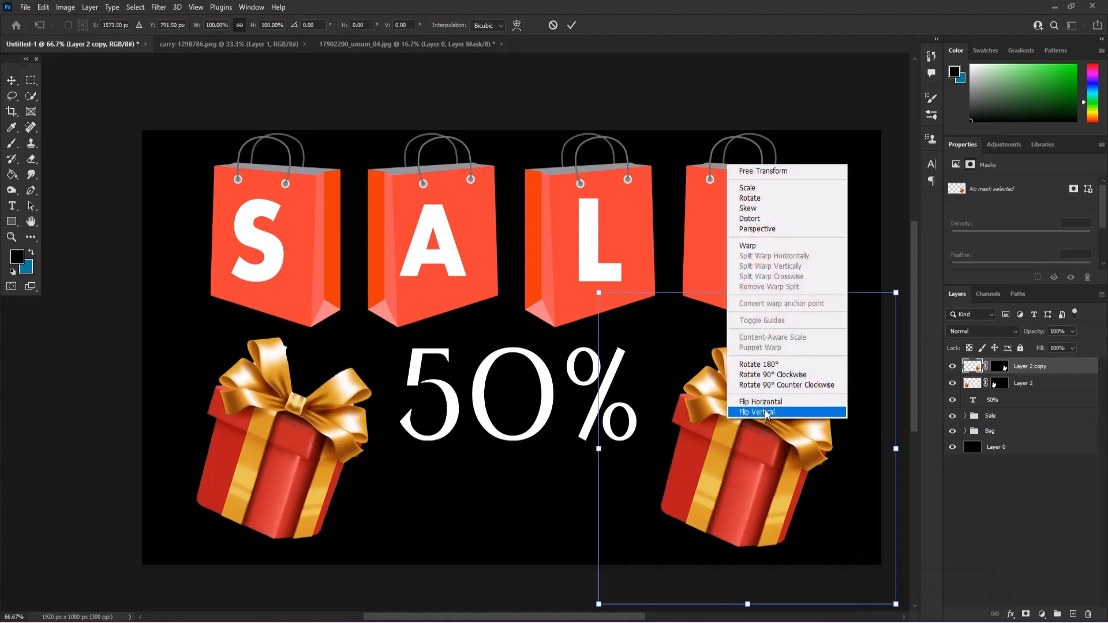
pyautogui.click(766, 402)
# Shrink the gift box copy to roughly the height of the 50% text and place it just beside the percent sign
pyautogui.moveTo(896, 294); pyautogui.dragTo(716, 481)
pyautogui.moveTo(694, 513); pyautogui.dragTo(714, 407)
pyautogui.press('Return')
pyautogui.hotkey('ctrl', '-')
pyautogui.moveTo(621, 401); pyautogui.dragTo(623, 393)
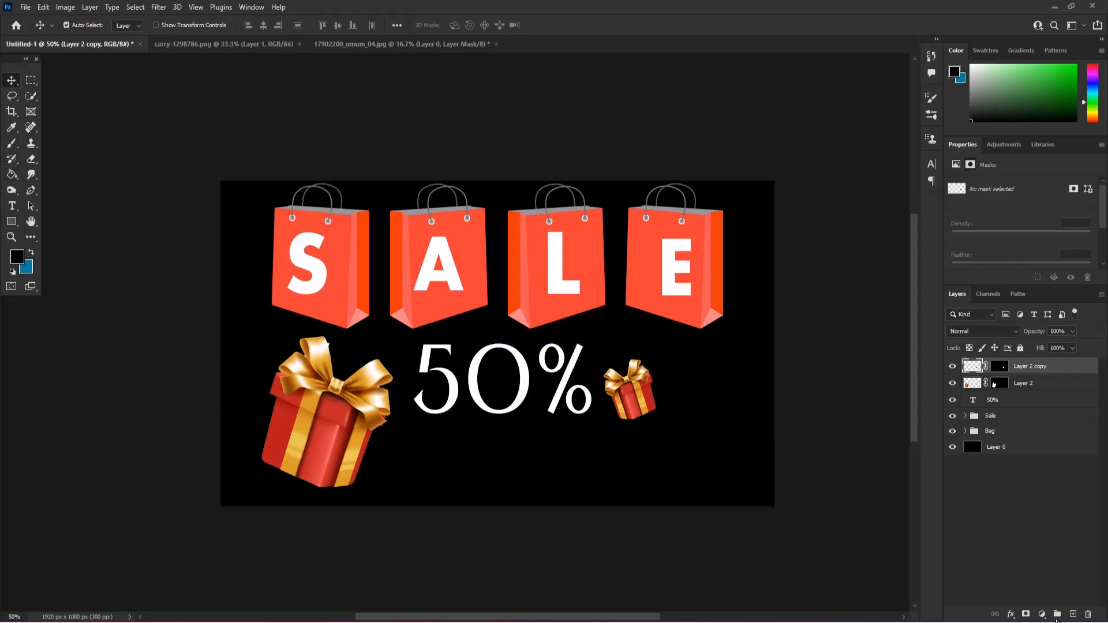
# Add the white text "Selected Product" on a new layer below the 50% text
pyautogui.click(1073, 614)
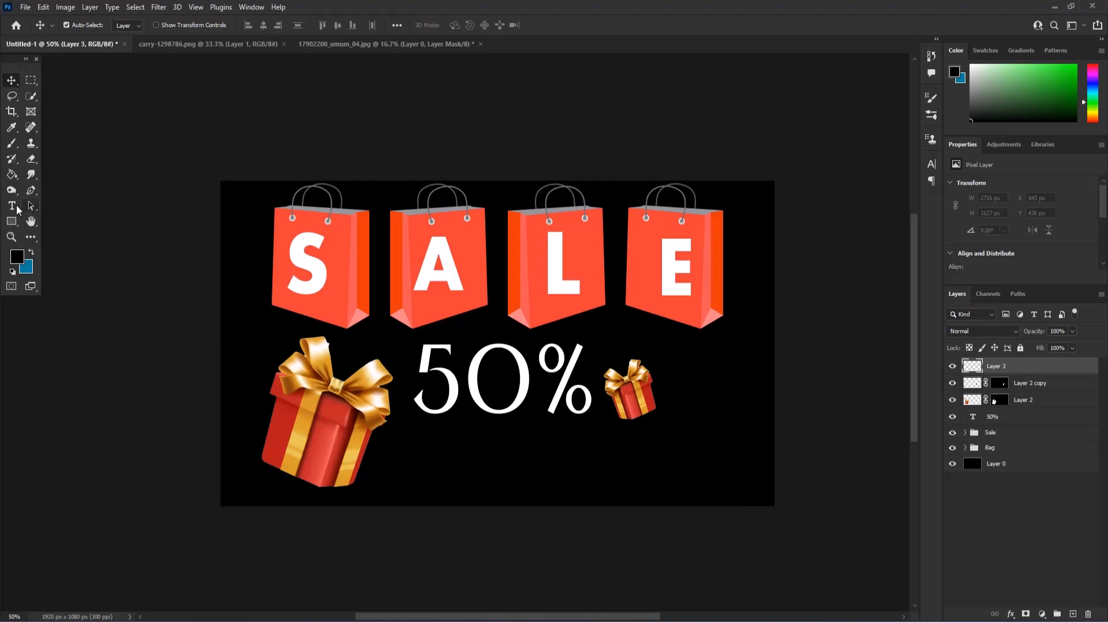
pyautogui.click(12, 206)
pyautogui.click(481, 469)
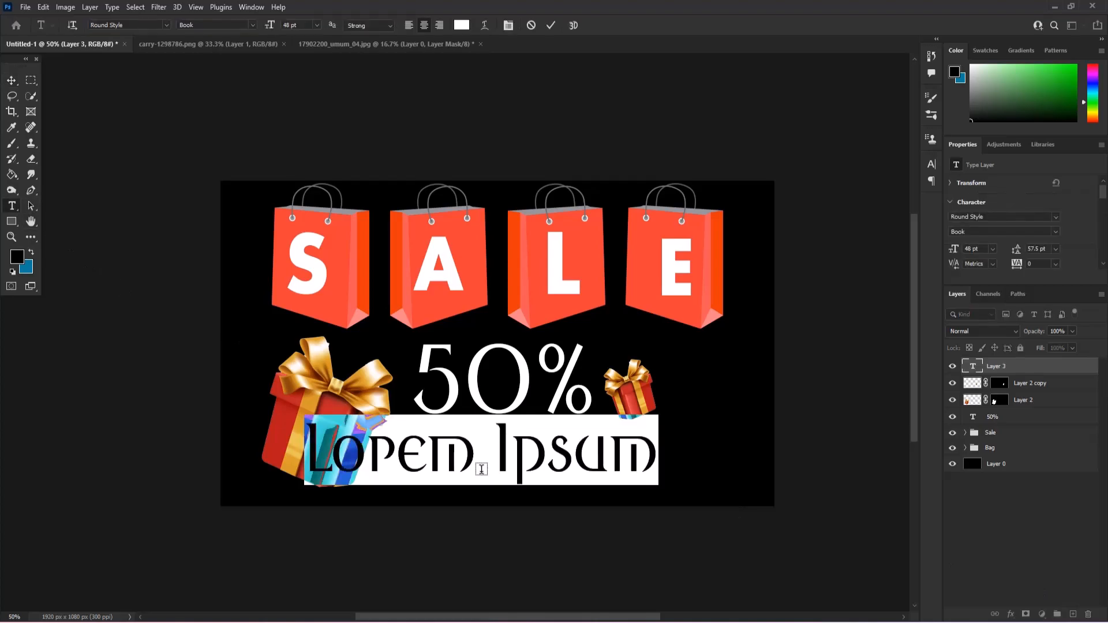
pyautogui.write('SEL')
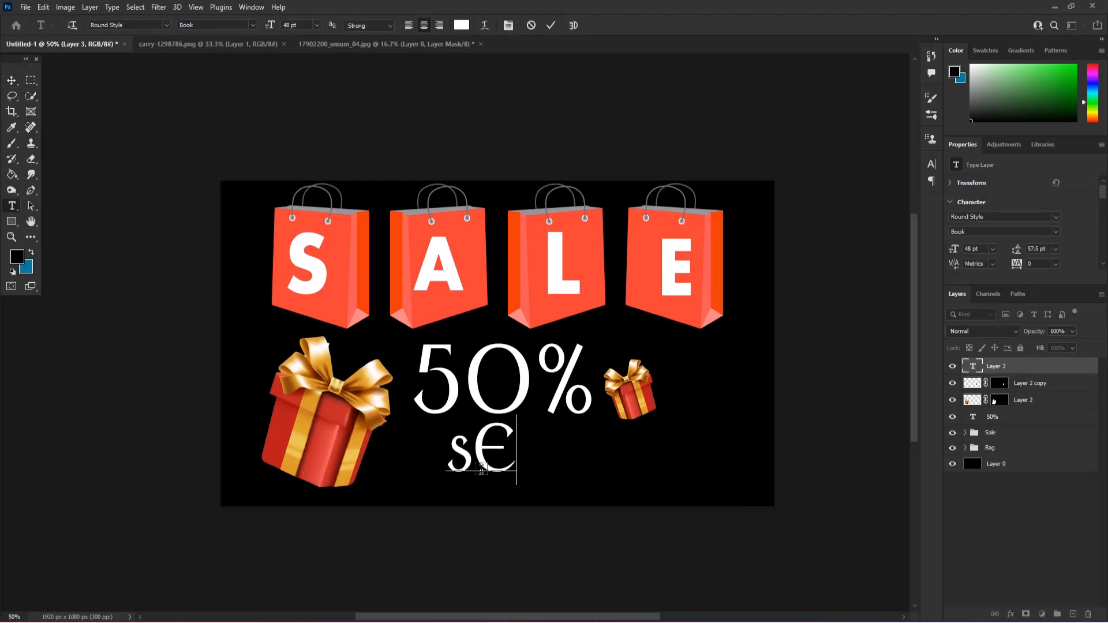
pyautogui.press('BackSpace')
pyautogui.press('BackSpace')
pyautogui.press('BackSpace')
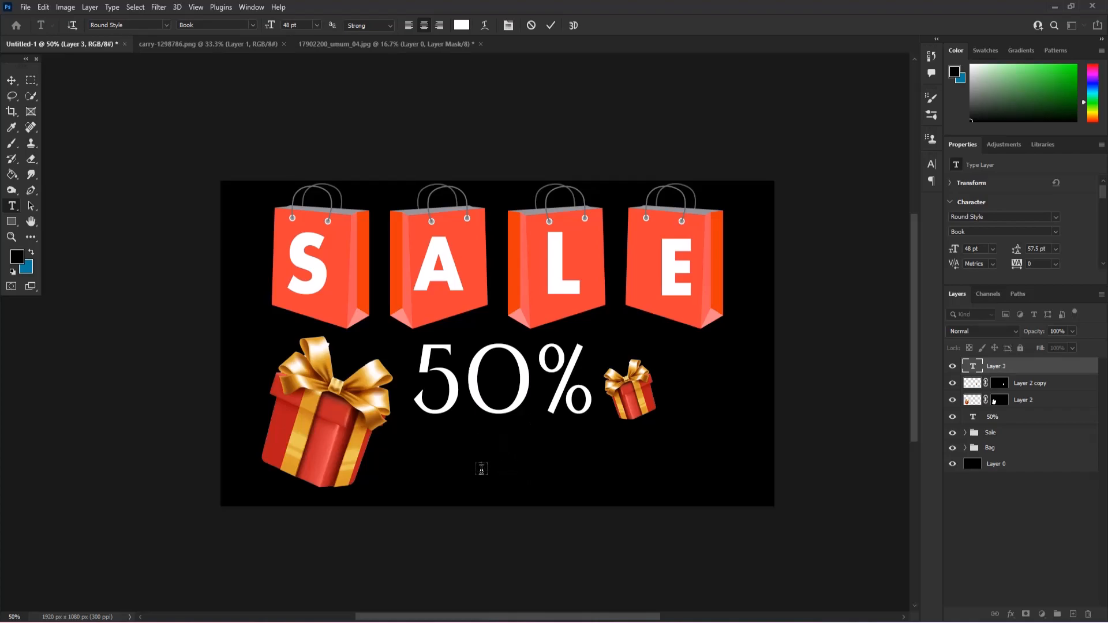
pyautogui.write('Sel')
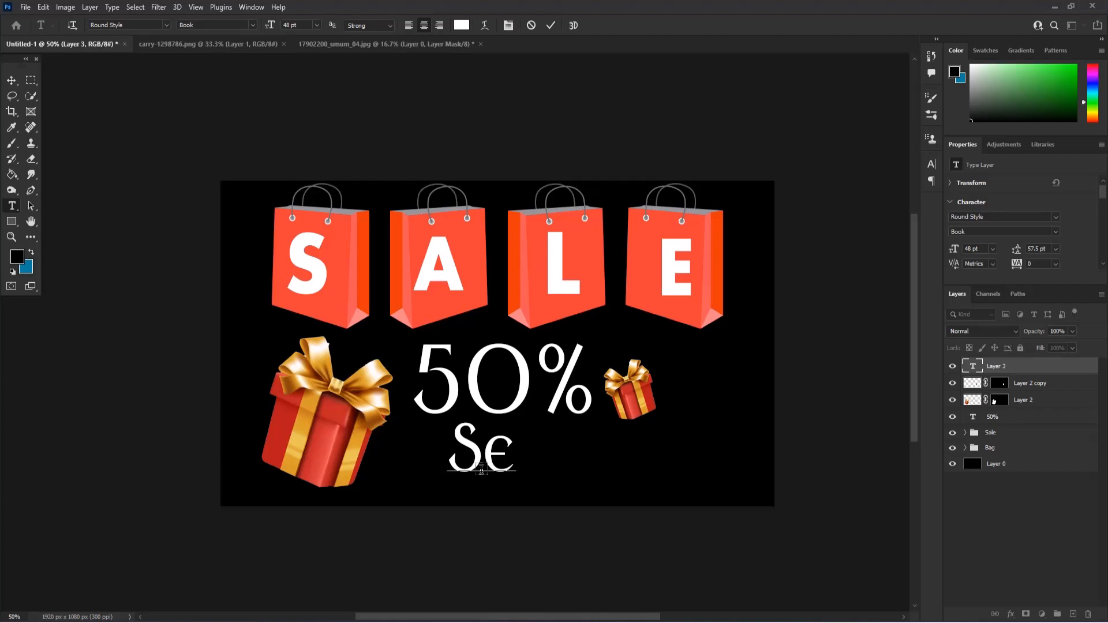
pyautogui.write('ce')
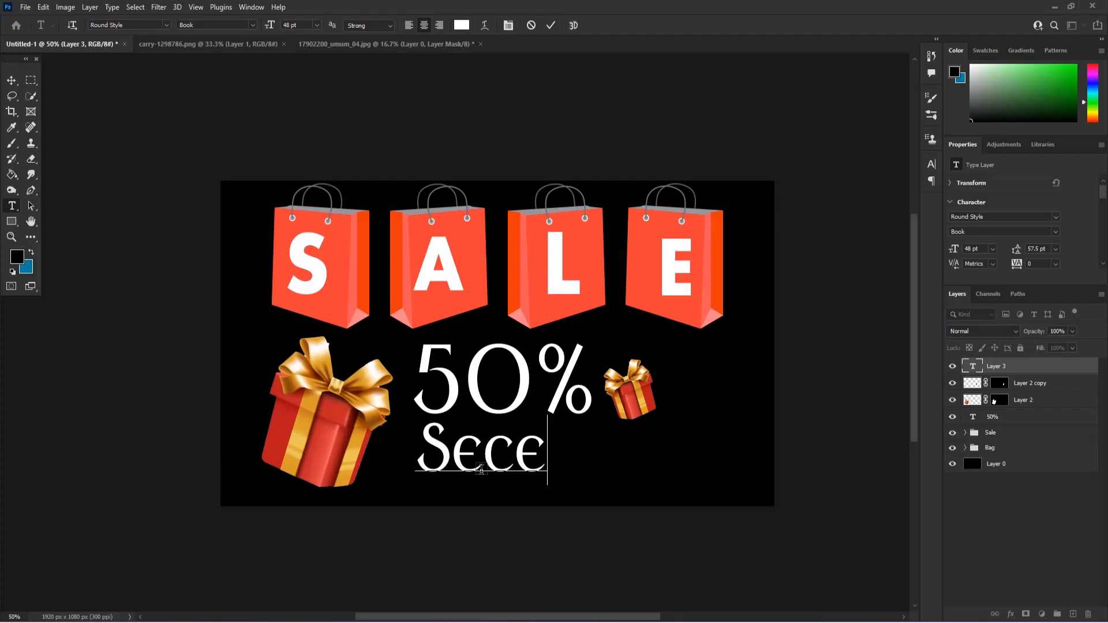
pyautogui.press('BackSpace')
pyautogui.press('BackSpace')
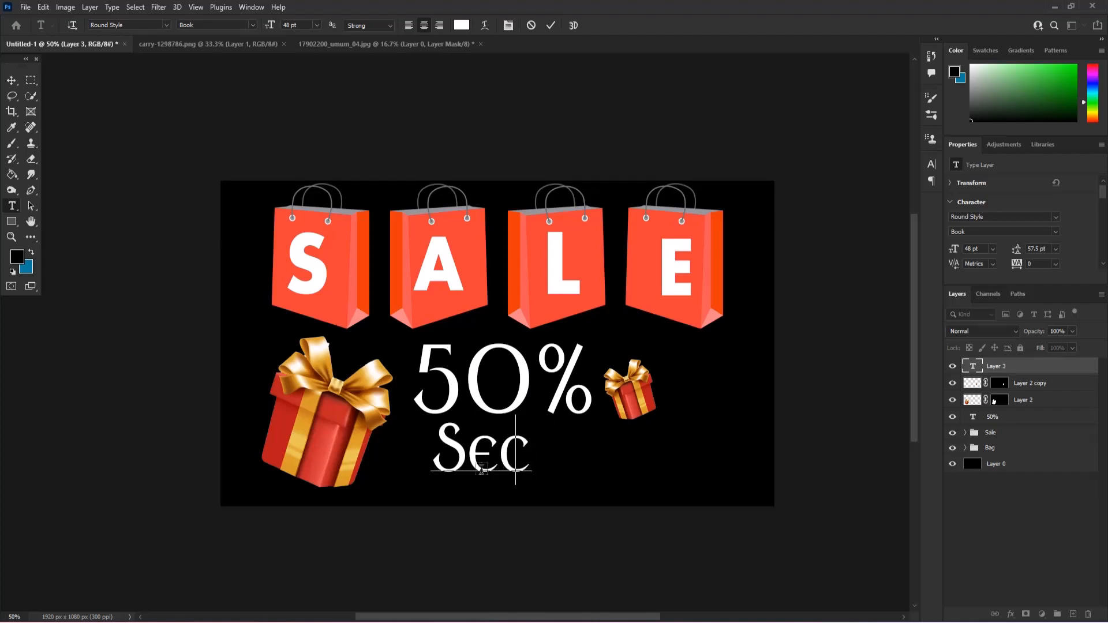
pyautogui.write('lected')
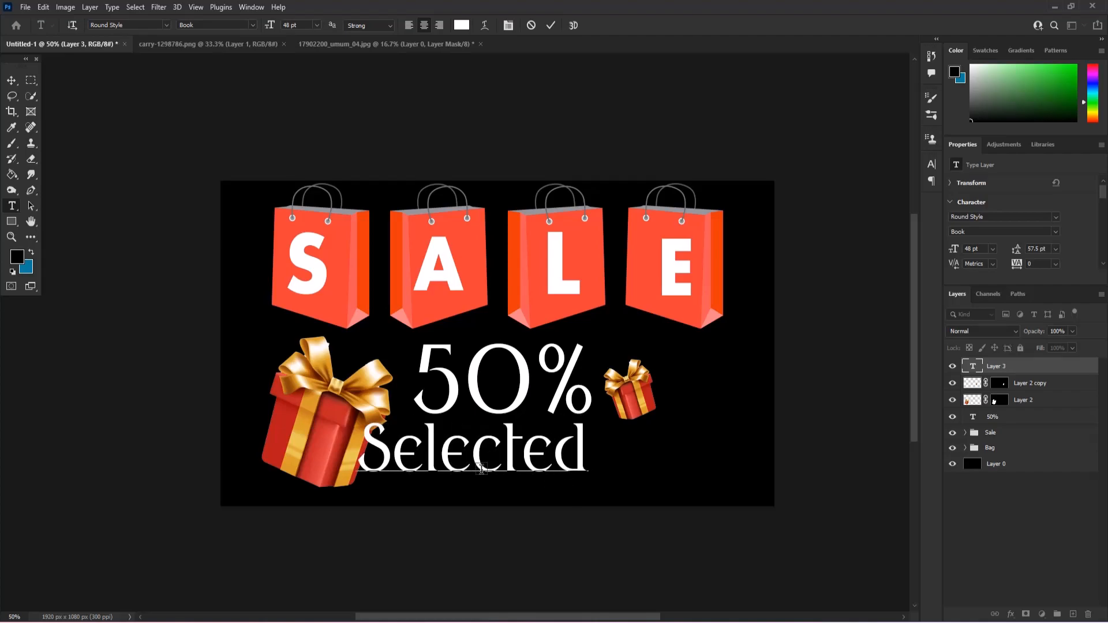
pyautogui.write(' Product')
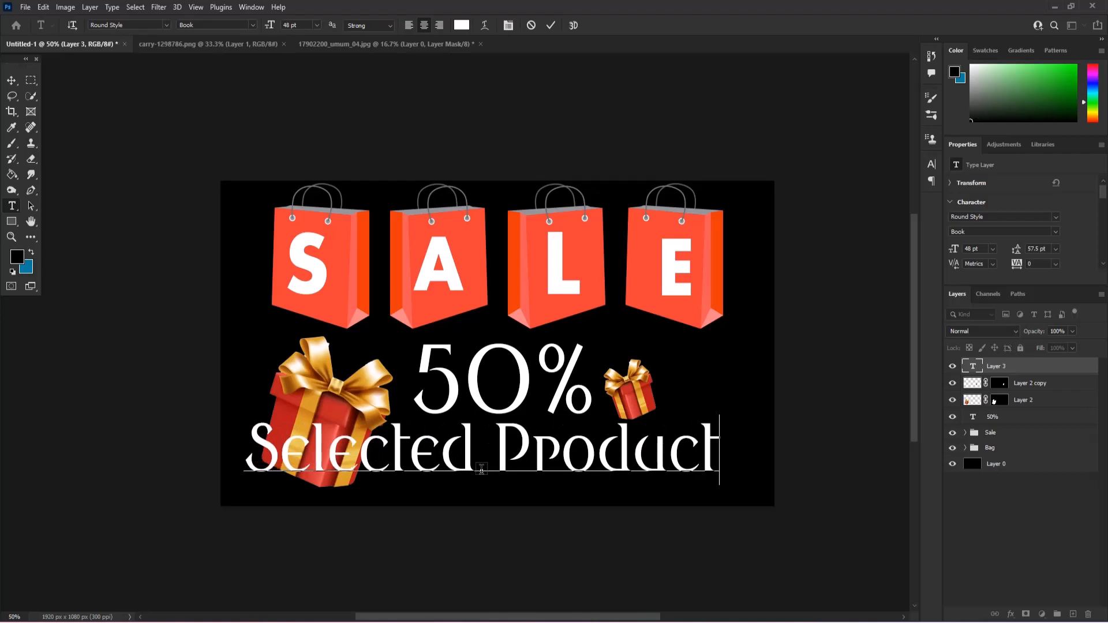
# Shrink the Selected Product text to about 14 pt and place it in the banner's lower-right corner
pyautogui.click(11, 80)
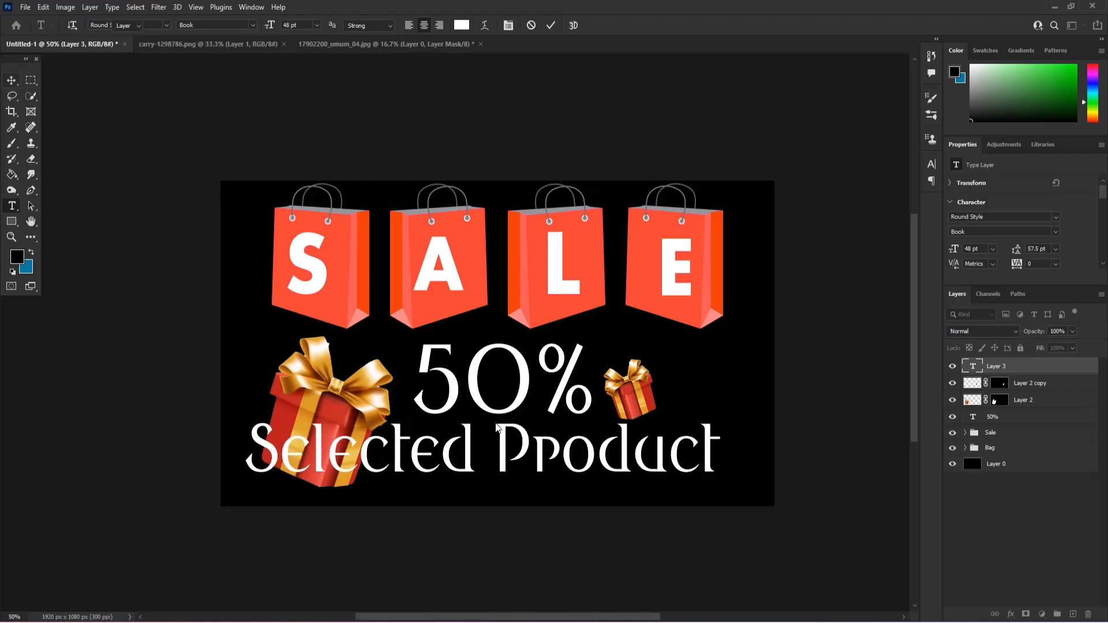
pyautogui.hotkey('ctrl', 't')
pyautogui.moveTo(720, 445); pyautogui.dragTo(730, 473)
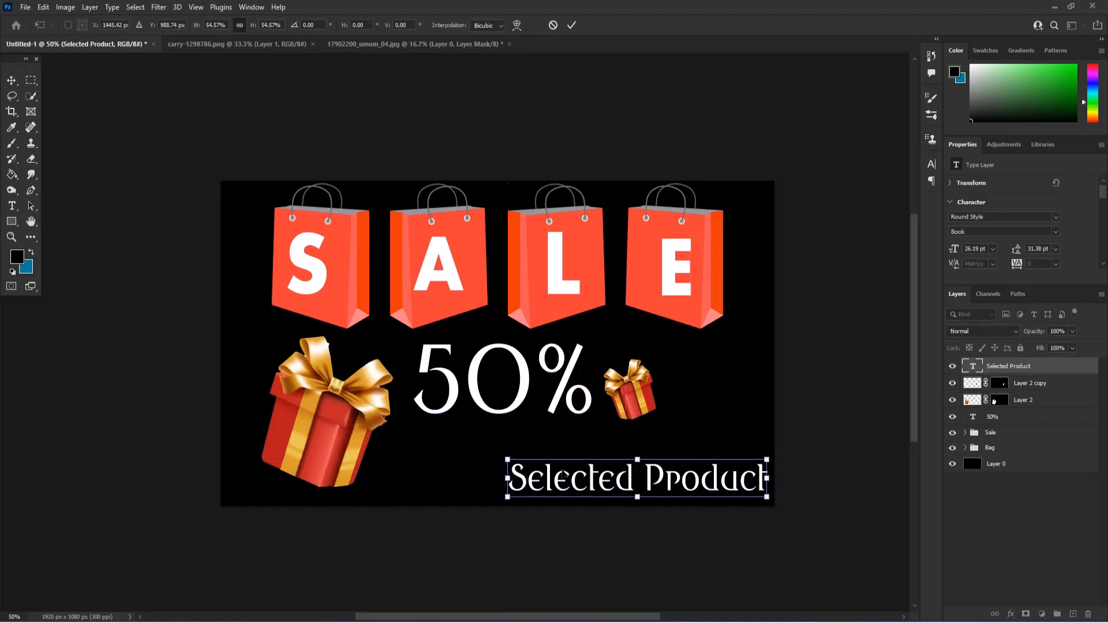
pyautogui.moveTo(514, 464); pyautogui.dragTo(654, 488)
pyautogui.press('Return')
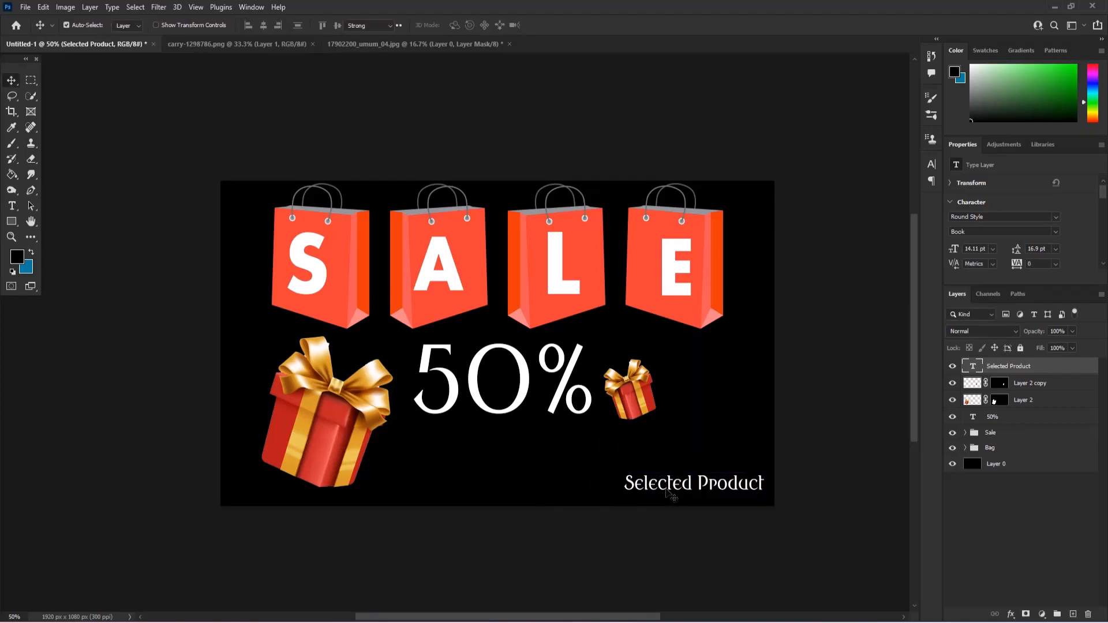
# Set the font of the Selected Product text to Anydore
pyautogui.doubleClick(667, 486)
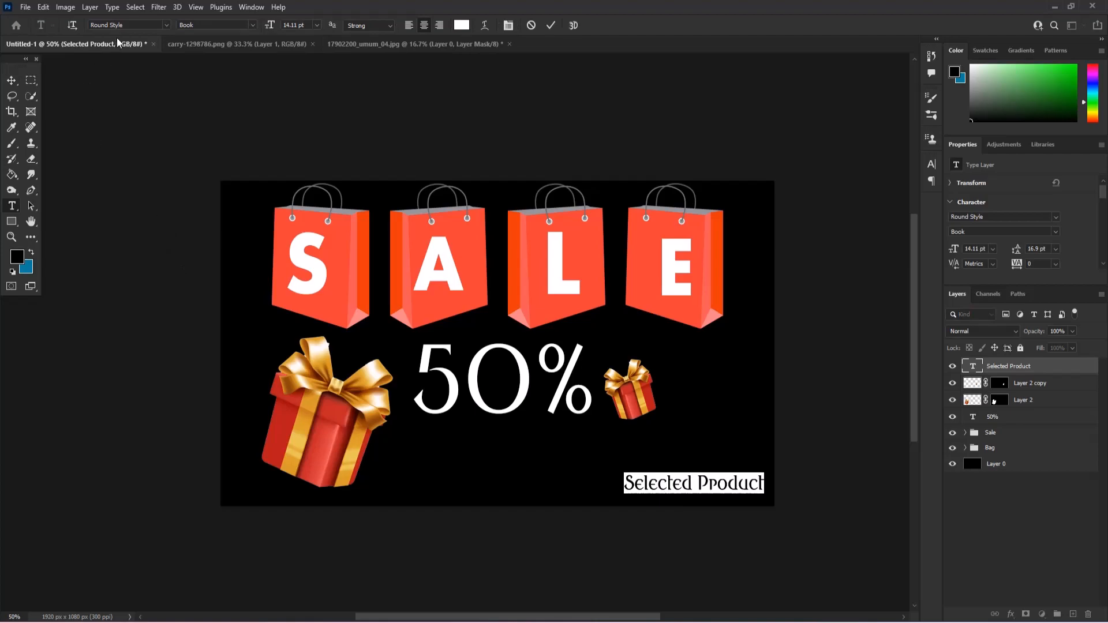
pyautogui.click(132, 24)
pyautogui.press('Down')
pyautogui.press('Down')
pyautogui.press('Down')
pyautogui.press('Down')
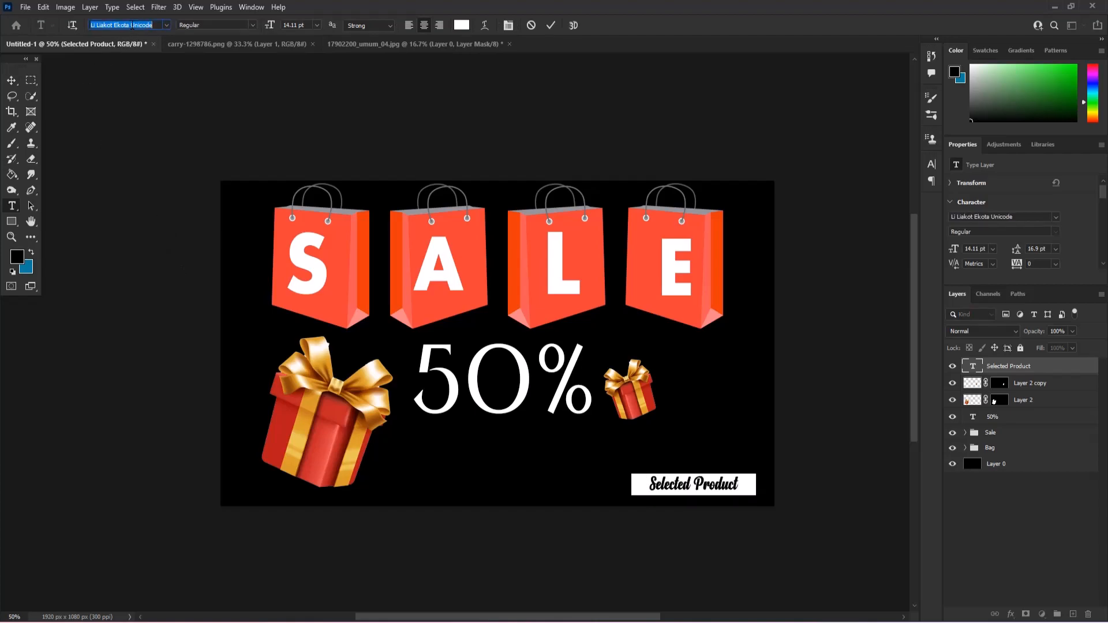
pyautogui.press('Down')
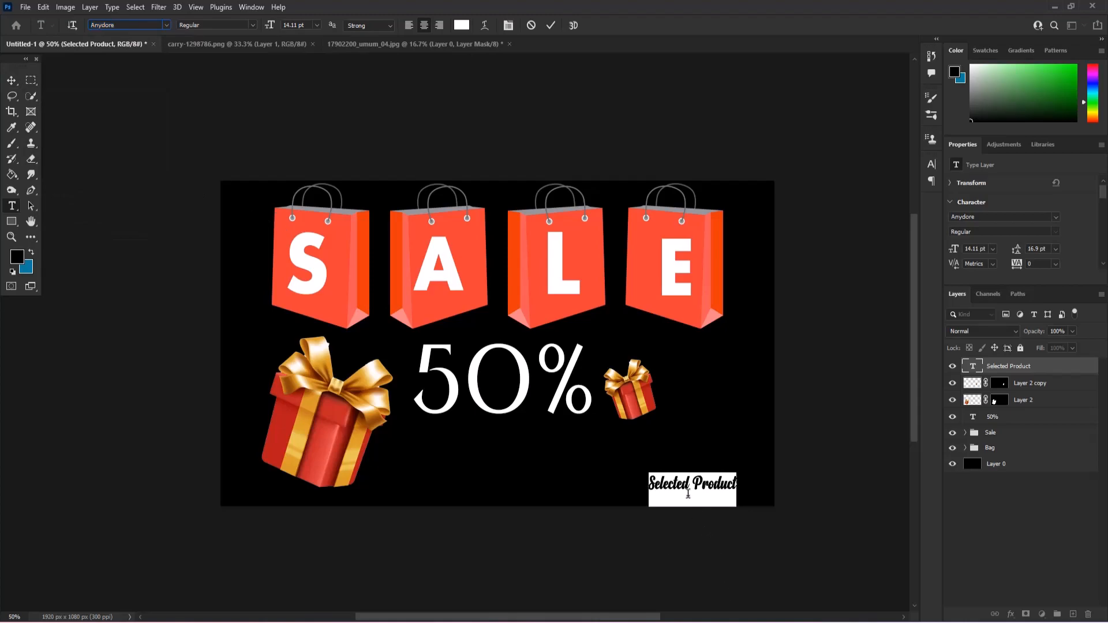
# Insert an asterisk at the start of the Selected Product text
pyautogui.click(654, 487)
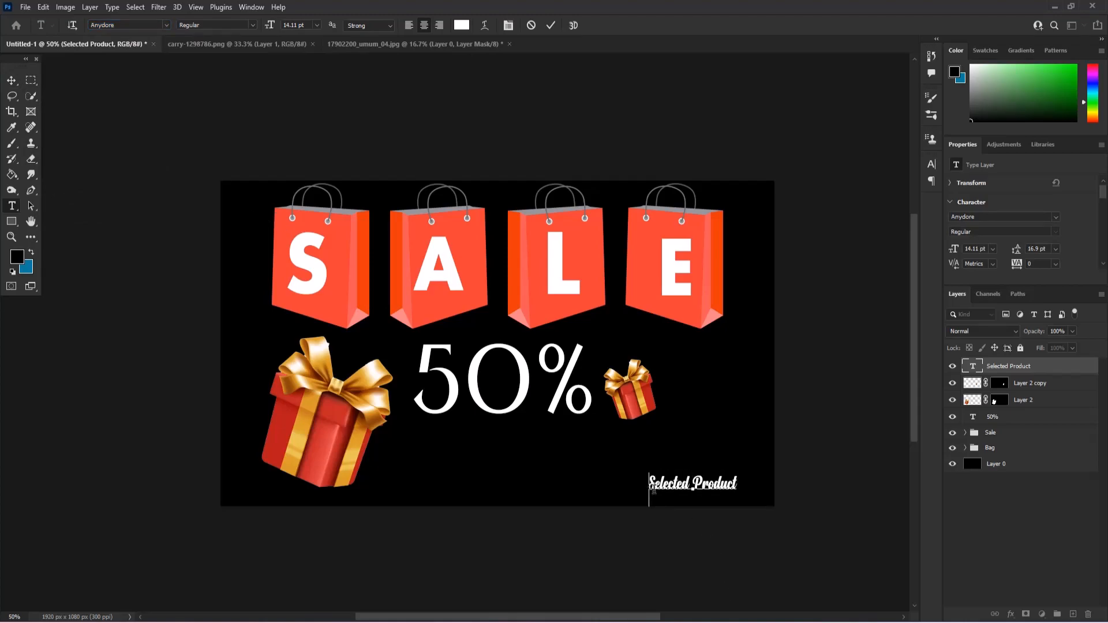
pyautogui.write('*')
pyautogui.click(11, 80)
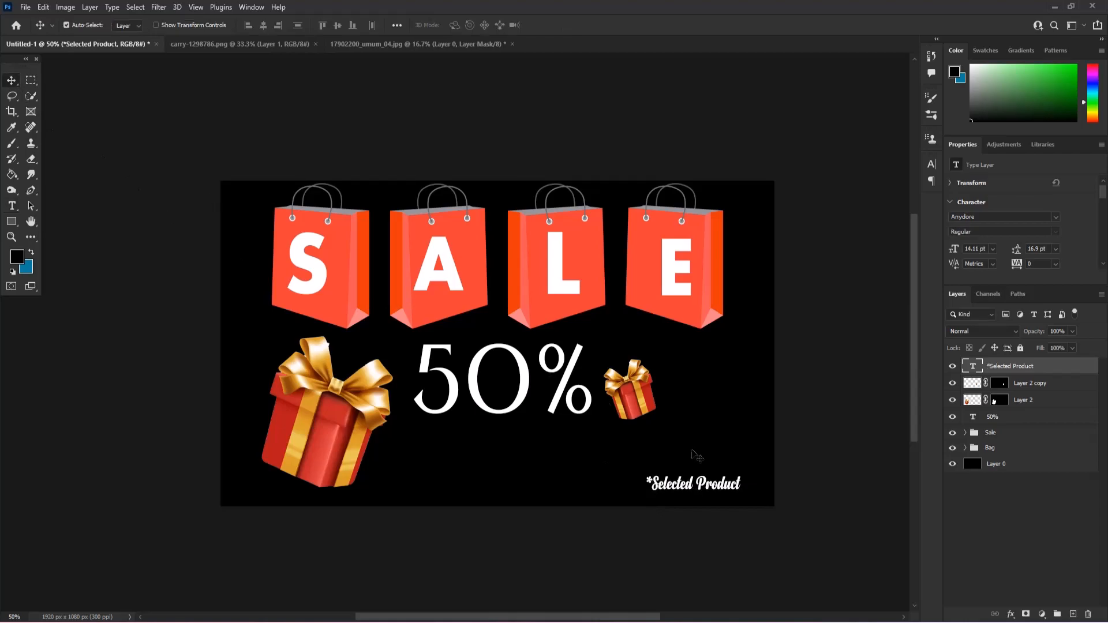
# Enlarge the *Selected Product text to about 25 pt and reposition it in the banner's lower-right corner
pyautogui.hotkey('ctrl', 't')
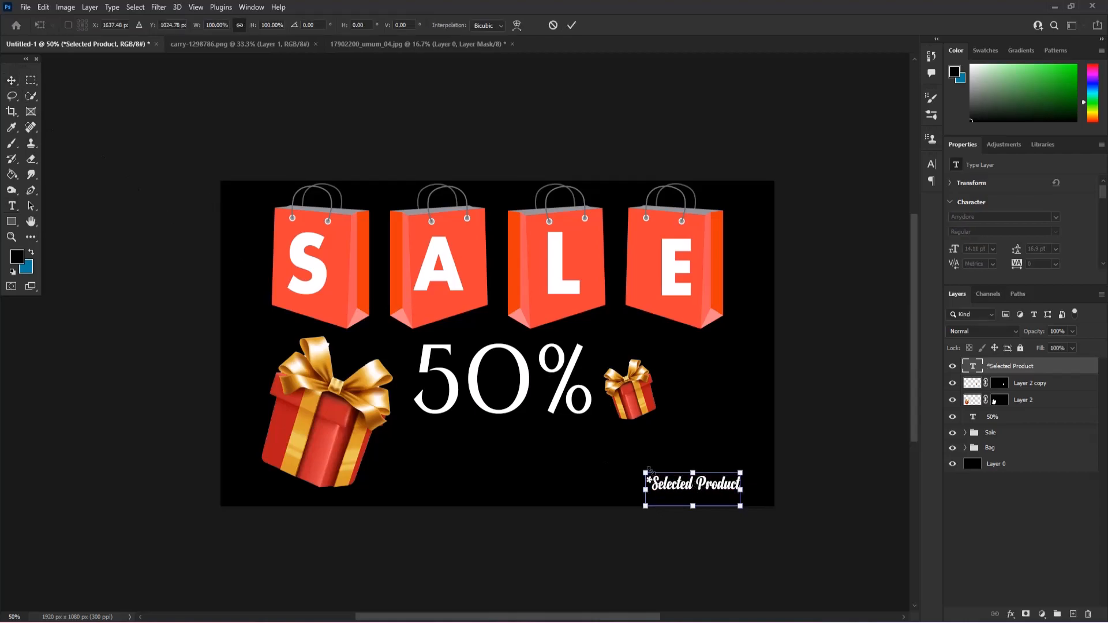
pyautogui.moveTo(629, 462); pyautogui.dragTo(568, 443)
pyautogui.moveTo(658, 487); pyautogui.dragTo(683, 486)
pyautogui.press('Return')
# Change the color of the *Selected Product text to bright red
pyautogui.doubleClick(683, 486)
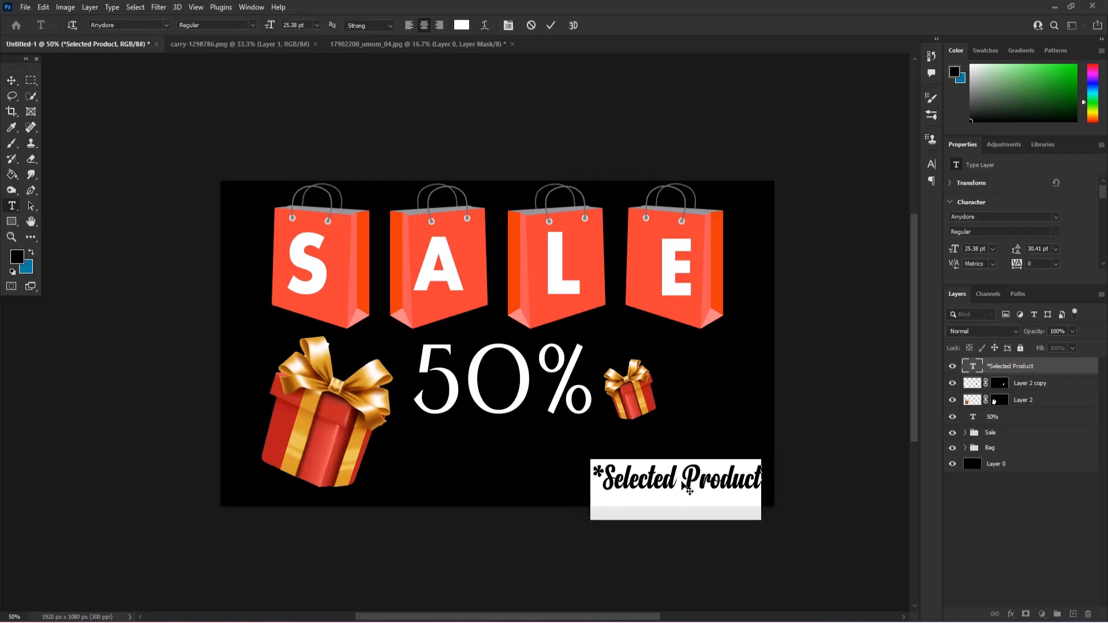
pyautogui.click(462, 25)
pyautogui.moveTo(816, 171); pyautogui.dragTo(857, 64)
pyautogui.click(962, 61)
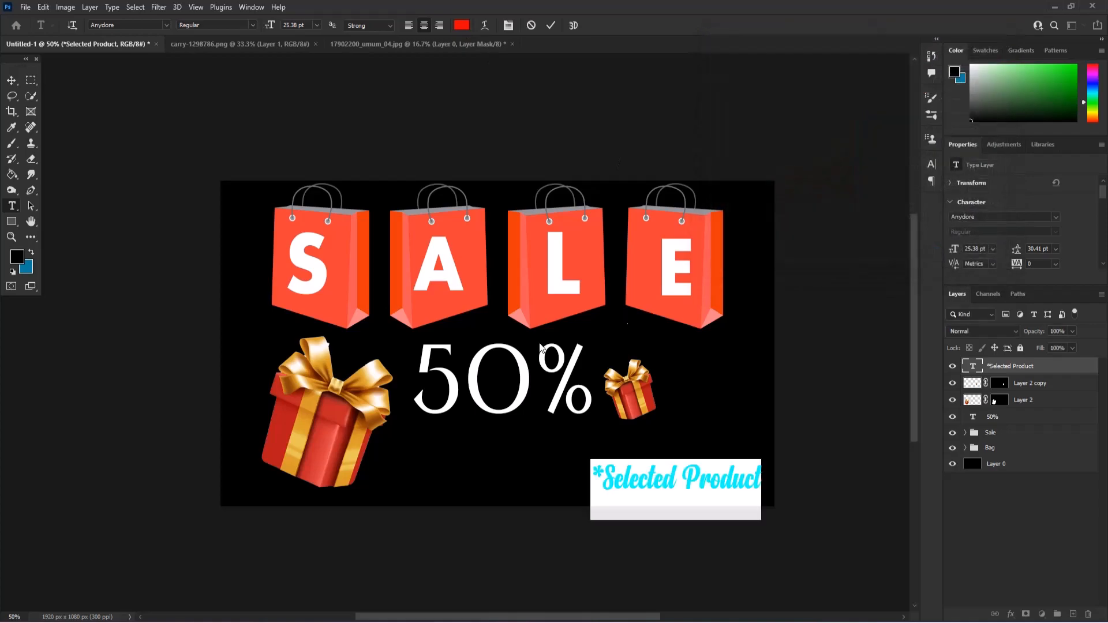
# Change the color of the *Selected Product text to bright yellow (#fcff00)
pyautogui.click(461, 25)
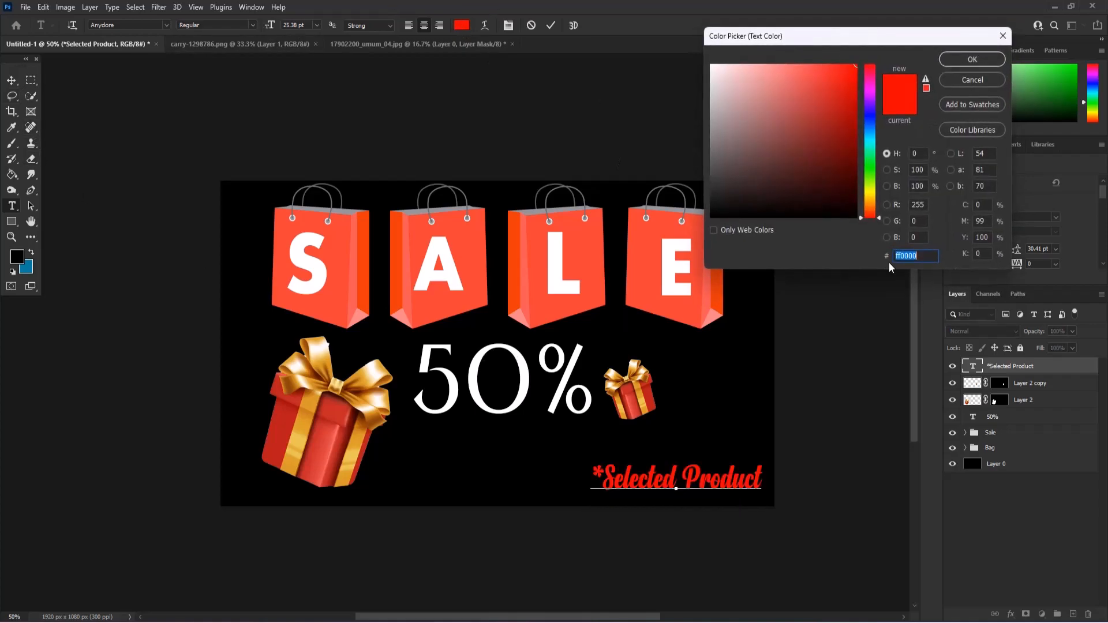
pyautogui.moveTo(864, 202); pyautogui.dragTo(865, 191)
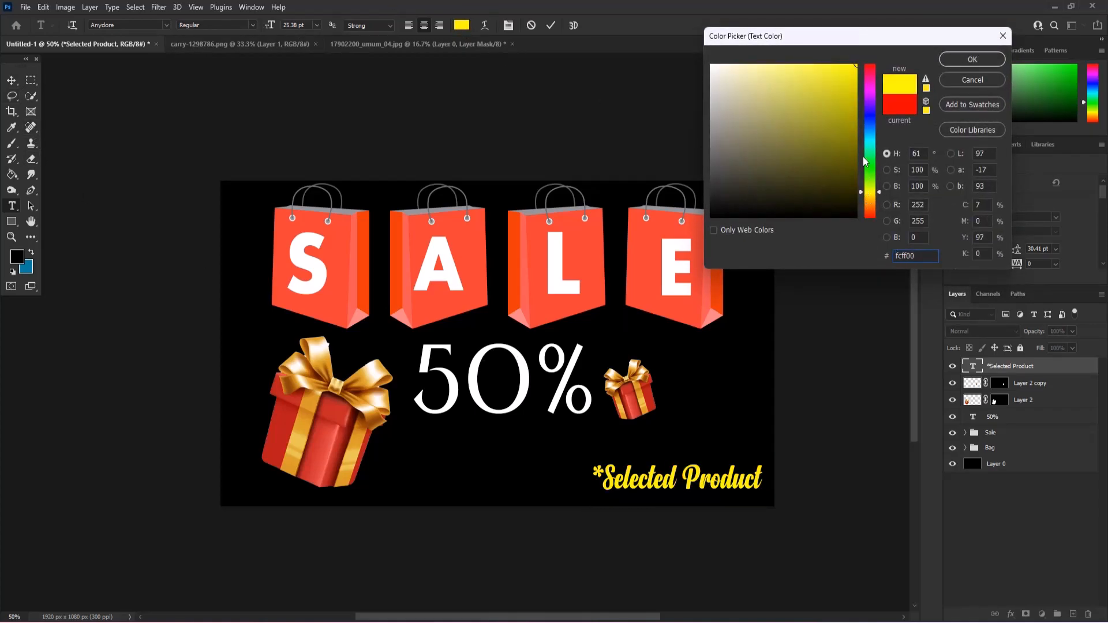
pyautogui.click(991, 58)
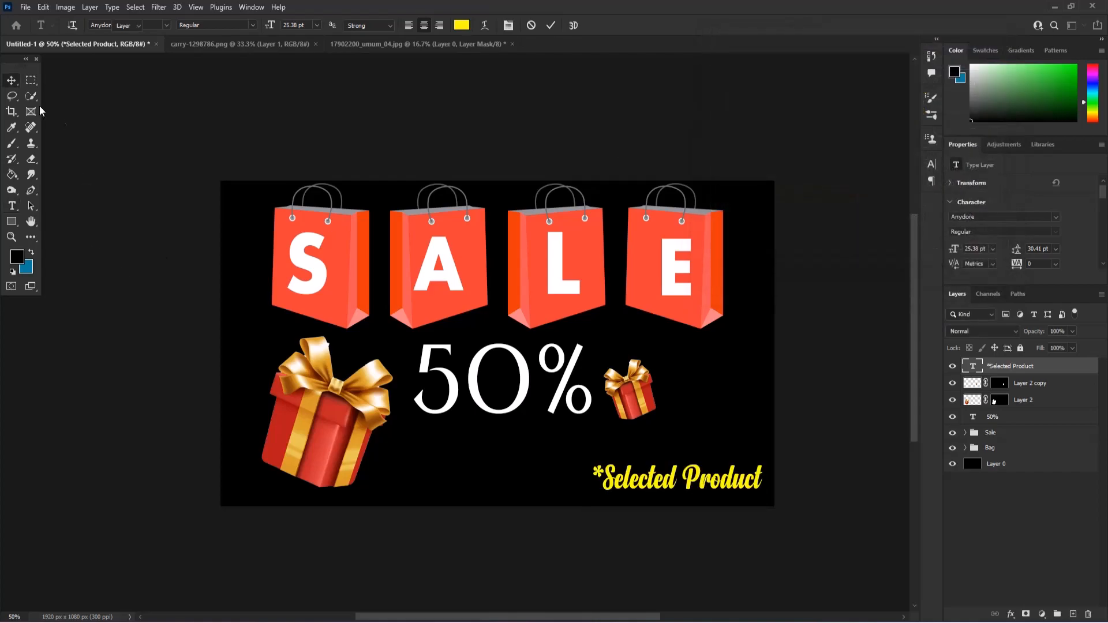
pyautogui.click(12, 83)
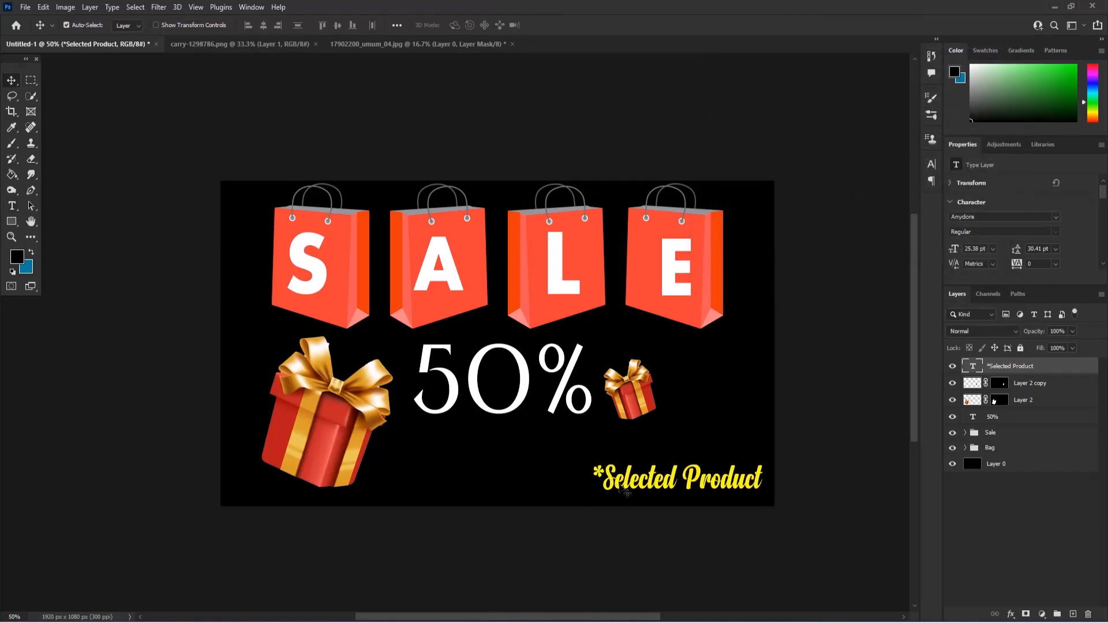
# Export the banner as a 1920 × 1080 px JPG with Great quality, saving it to the Desktop as Untitled-1
pyautogui.hotkey('ctrl', '+')
pyautogui.moveTo(389, 527); pyautogui.dragTo(379, 481)
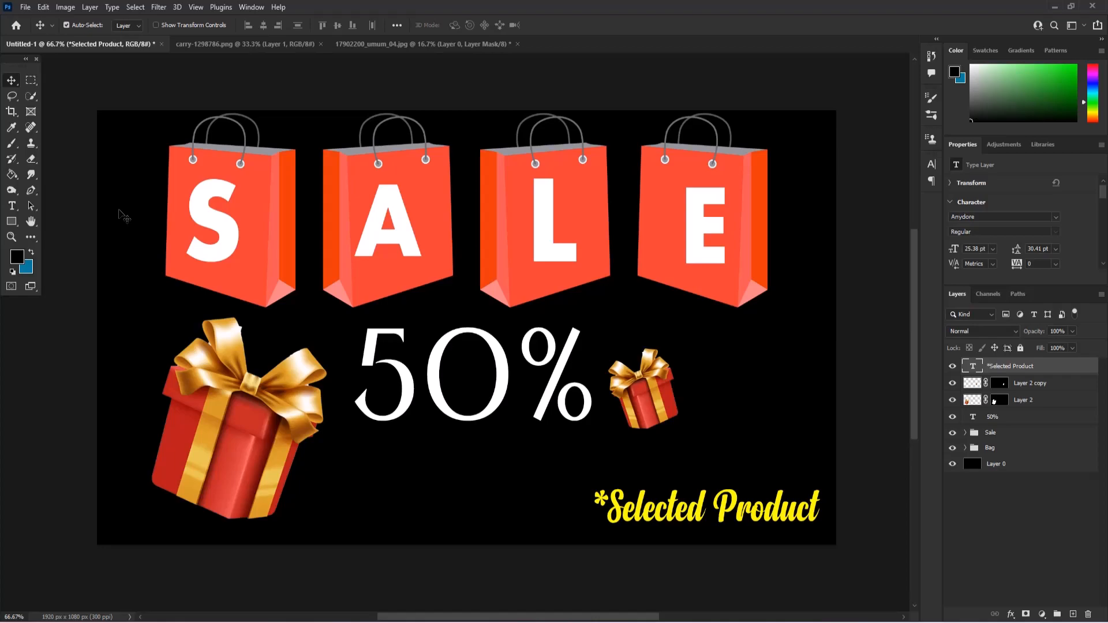
pyautogui.click(26, 10)
pyautogui.moveTo(90, 197)
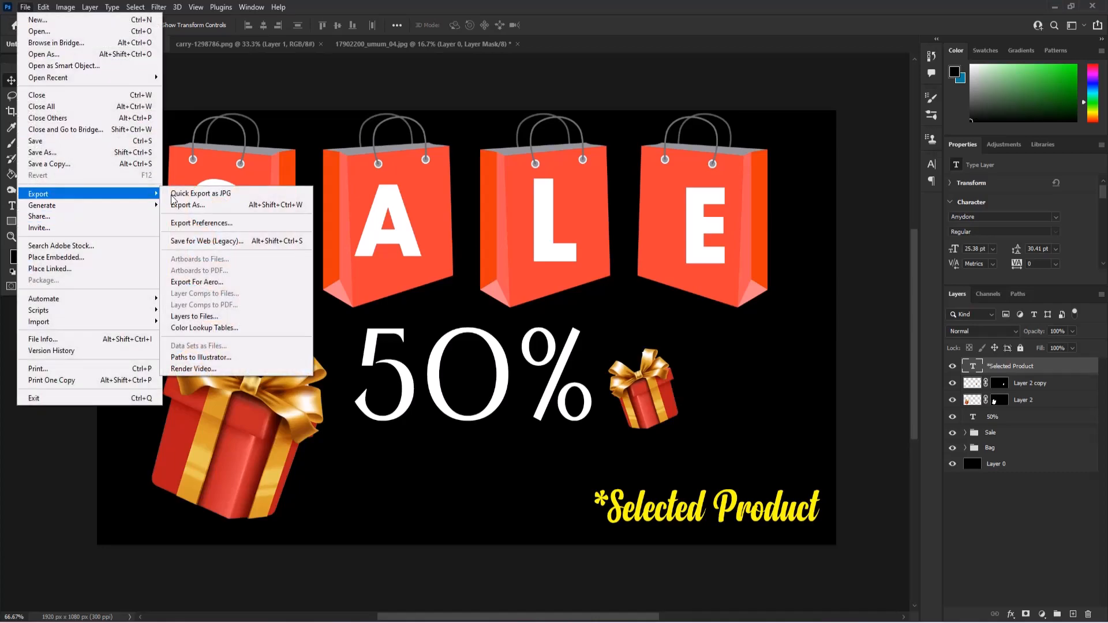
pyautogui.click(184, 204)
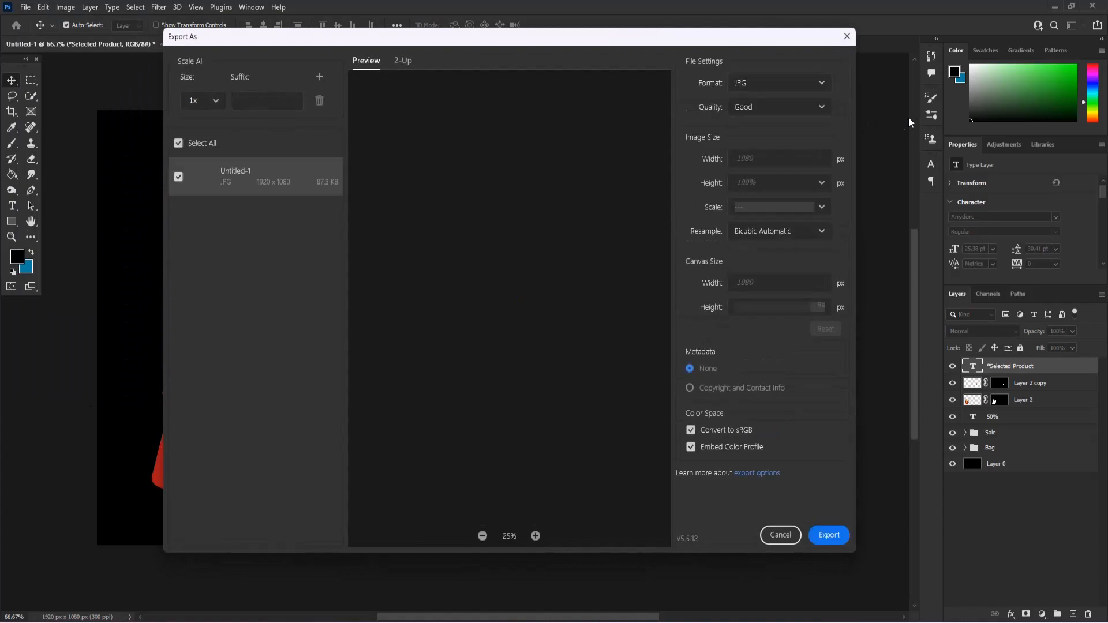
pyautogui.click(762, 109)
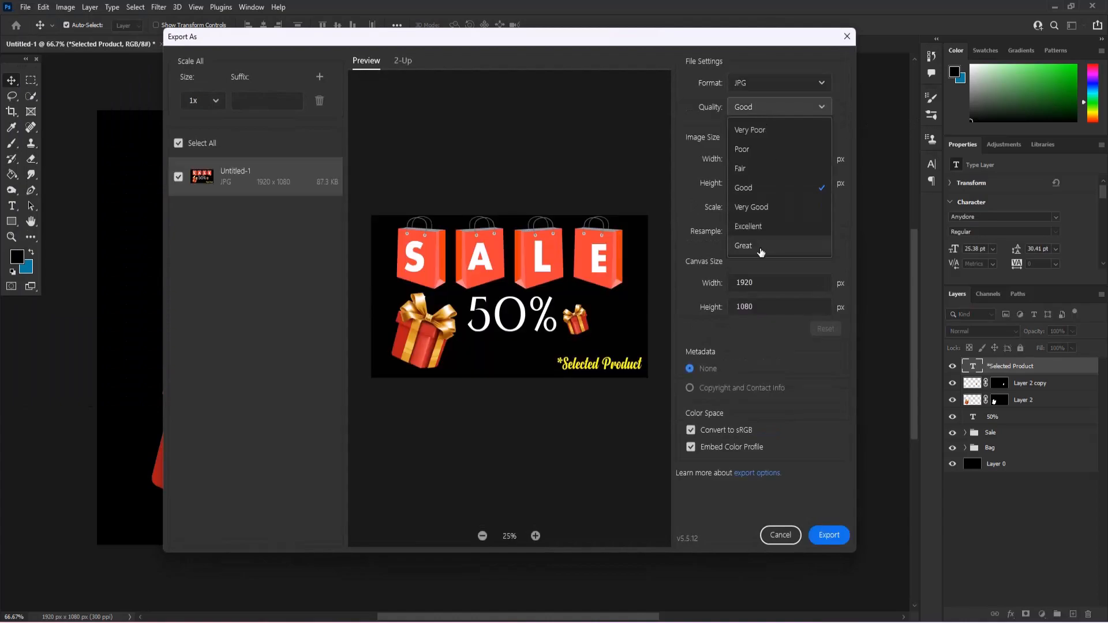
pyautogui.click(761, 248)
pyautogui.click(767, 108)
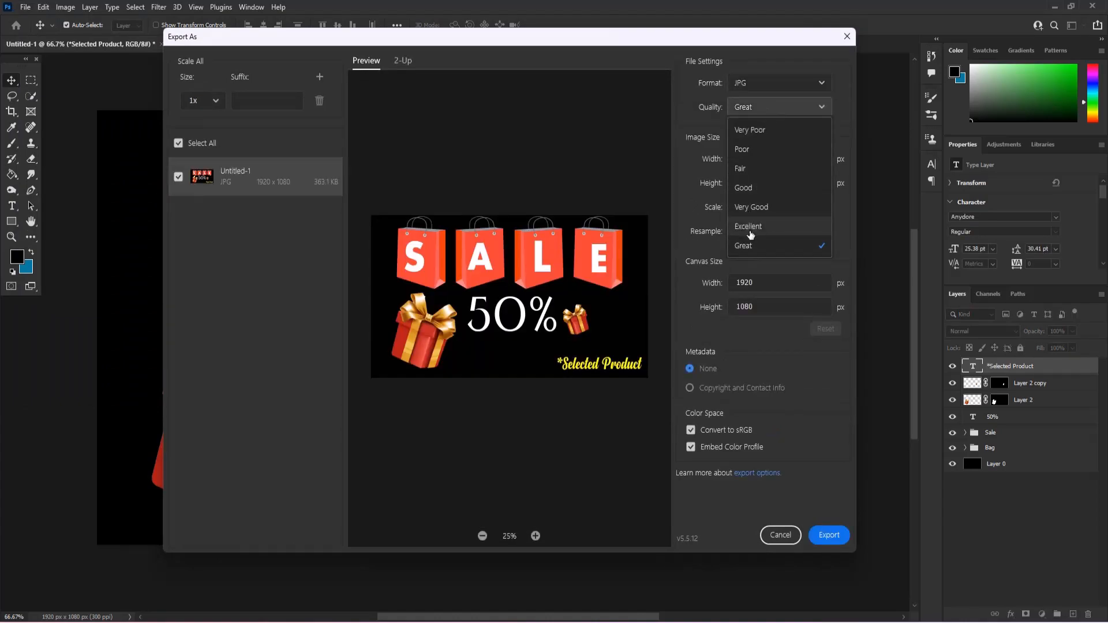
pyautogui.click(747, 248)
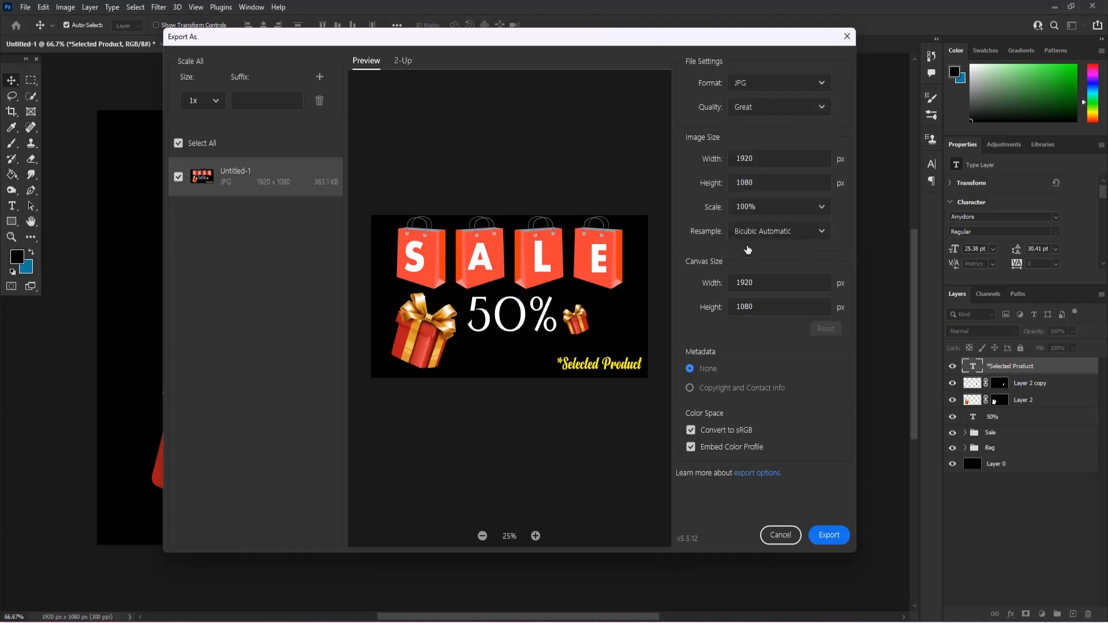
pyautogui.click(829, 536)
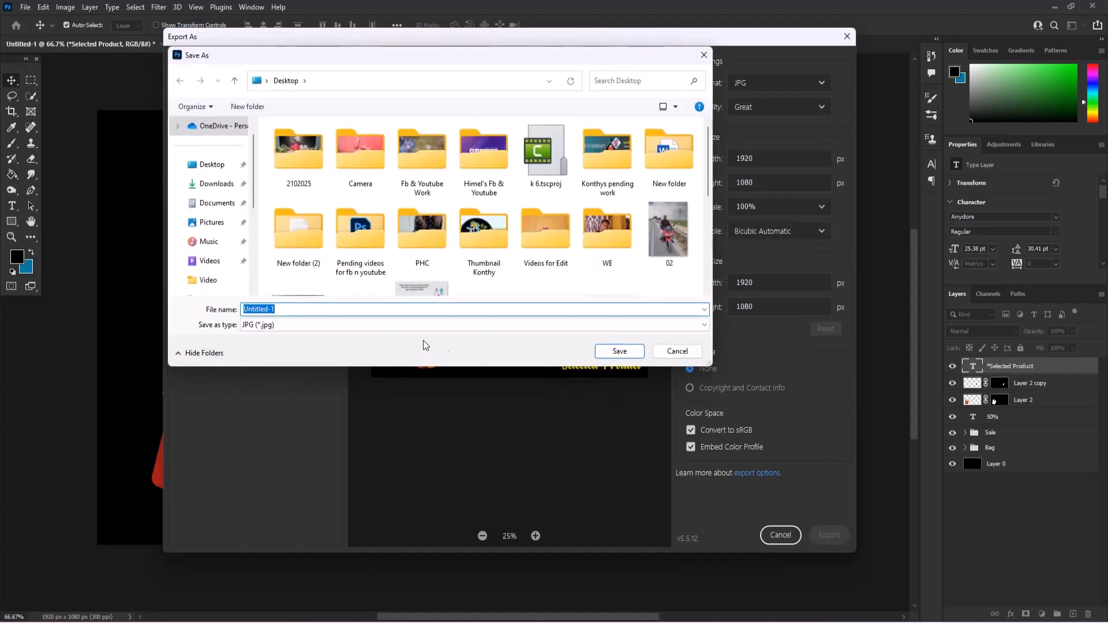
pyautogui.click(607, 350)
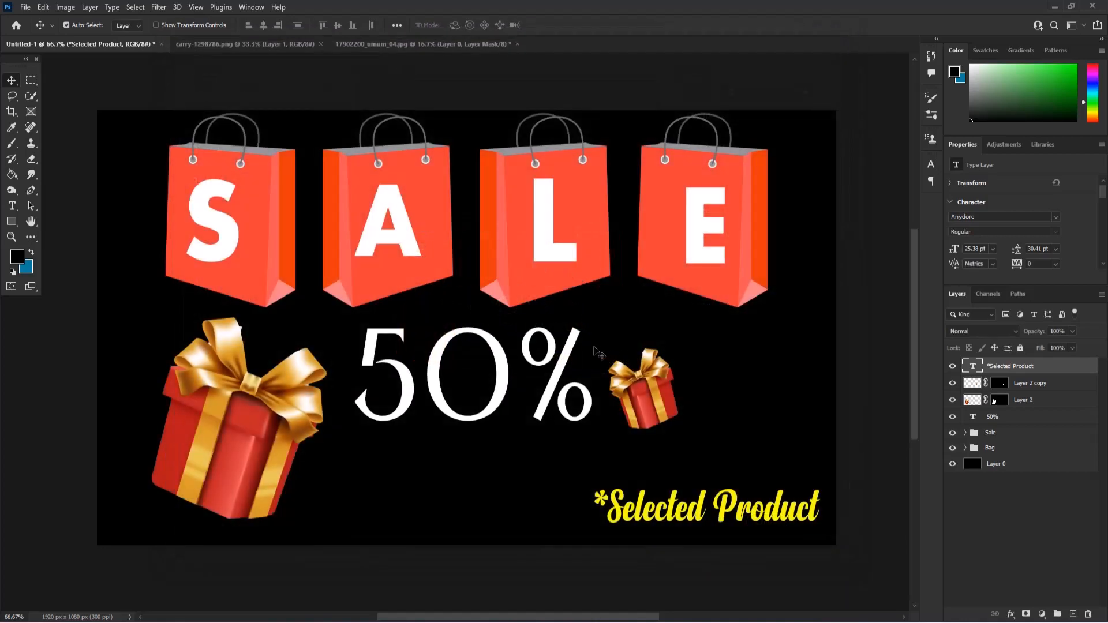